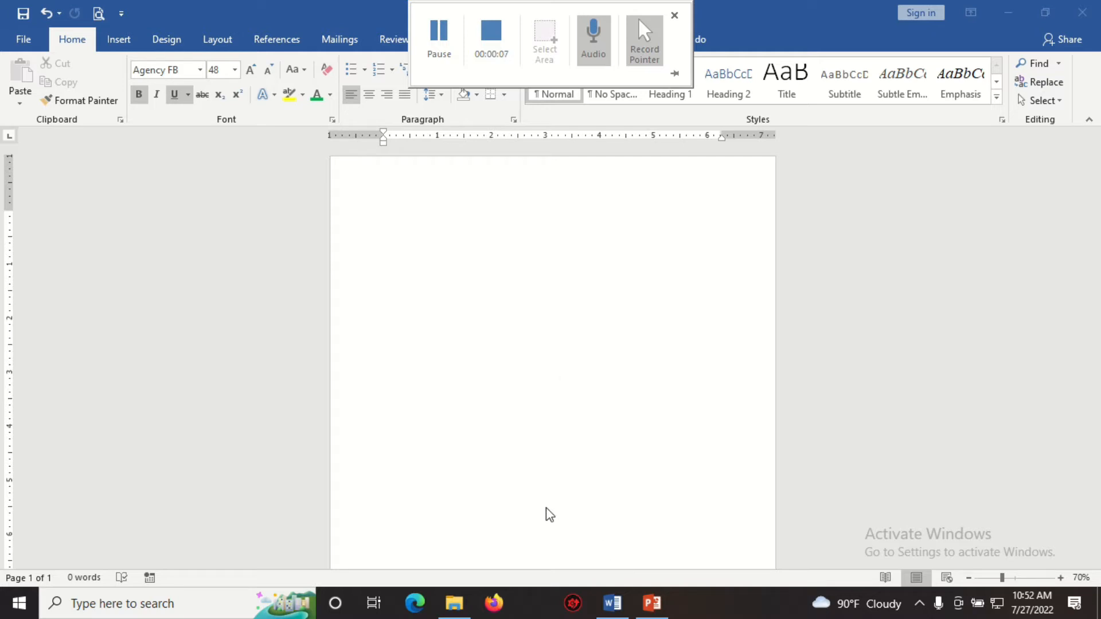
ctrl+scroll(557, 461, down, 2)
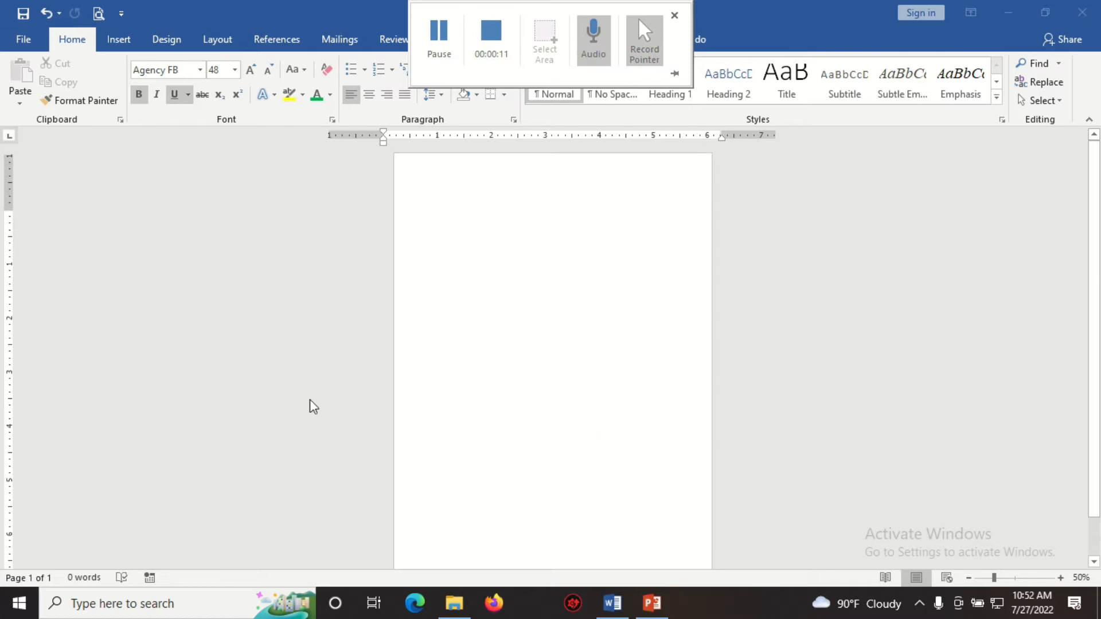
click(213, 45)
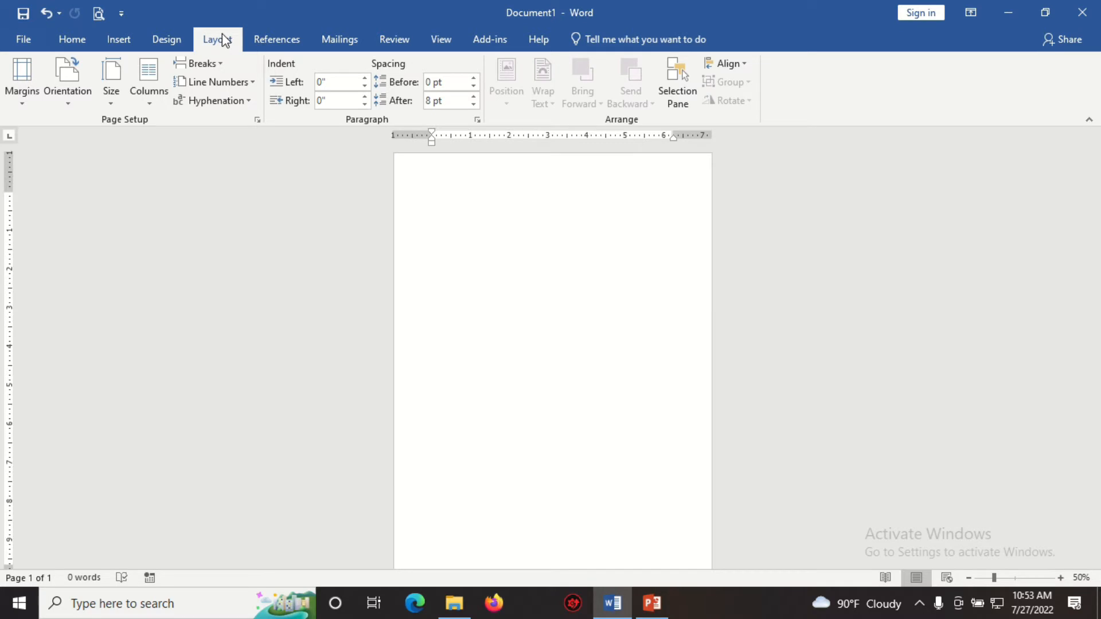
click(166, 40)
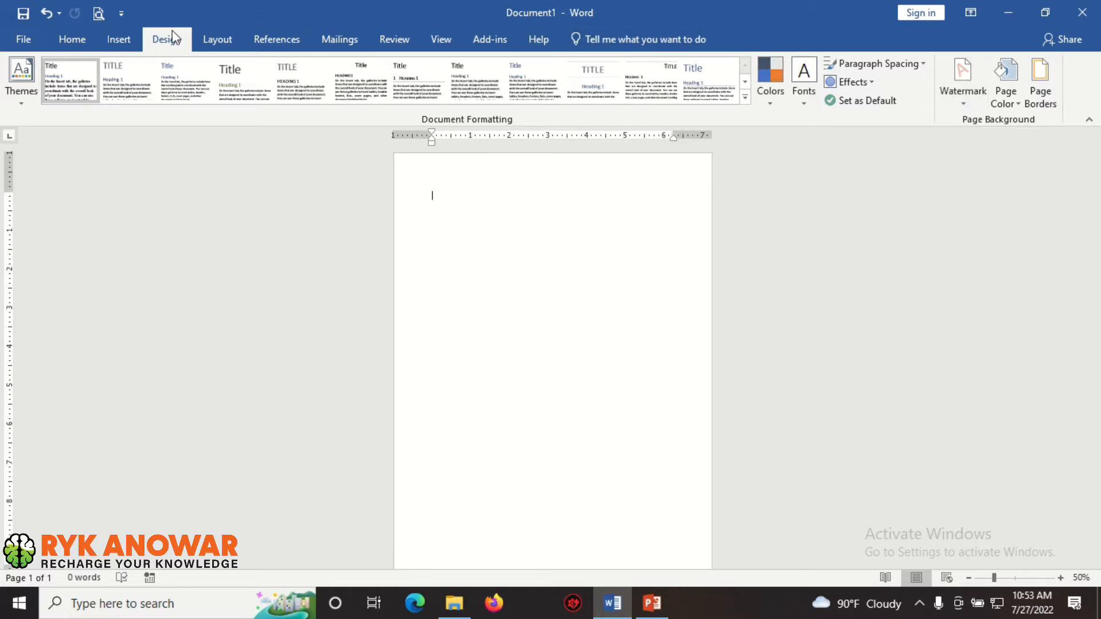
click(221, 37)
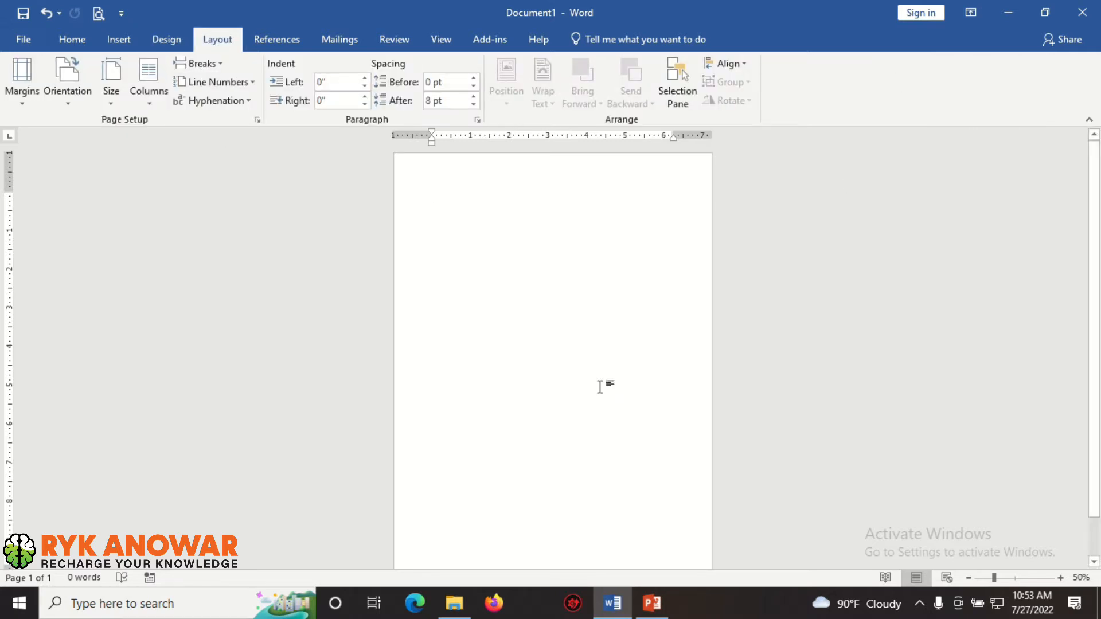
click(171, 39)
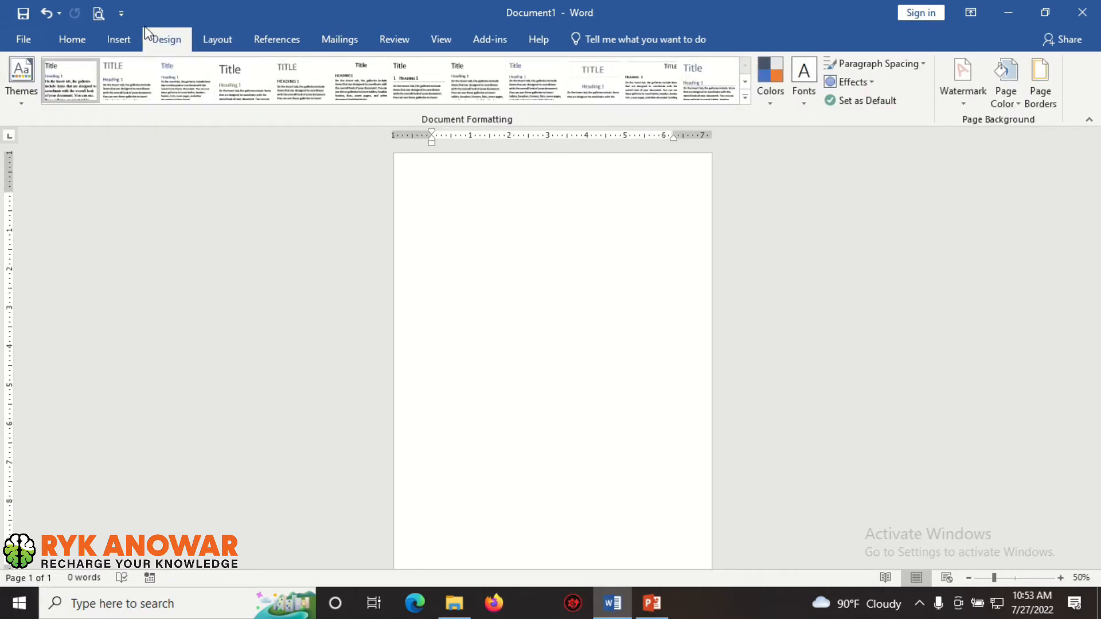
Apply the URGENT 2 watermark from the watermark gallery
click(956, 106)
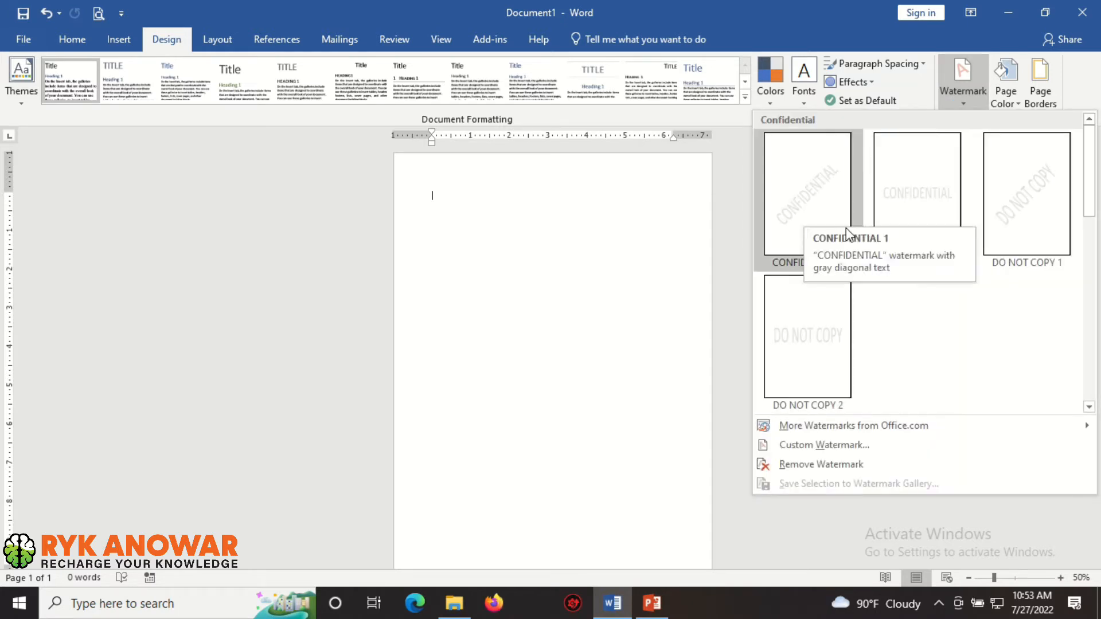
drag(1091, 177, 1094, 252)
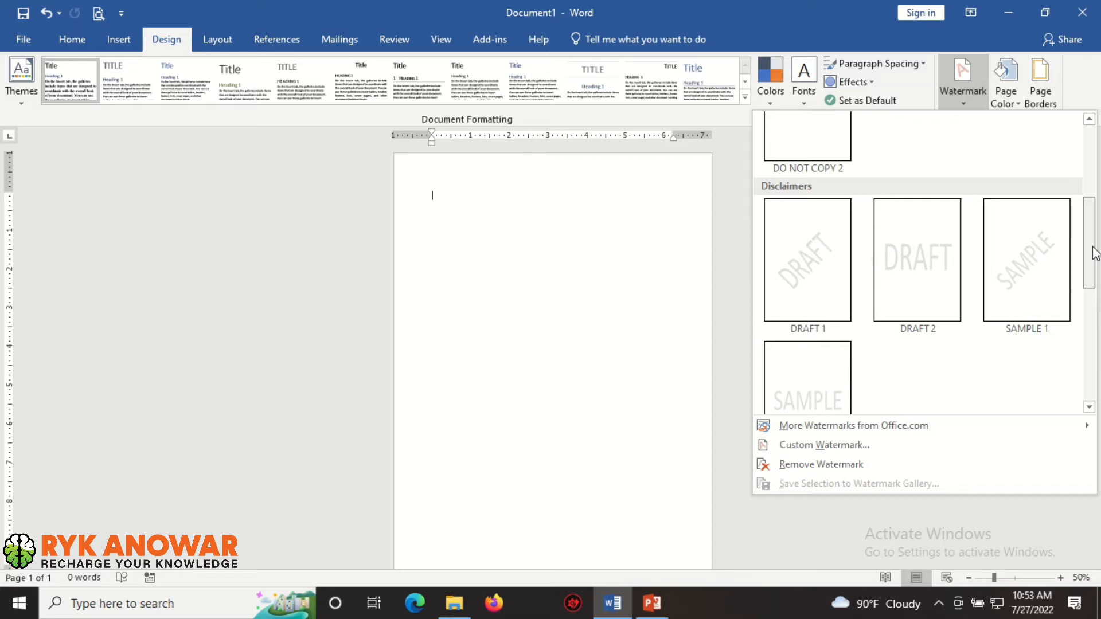
drag(1096, 252, 1096, 381)
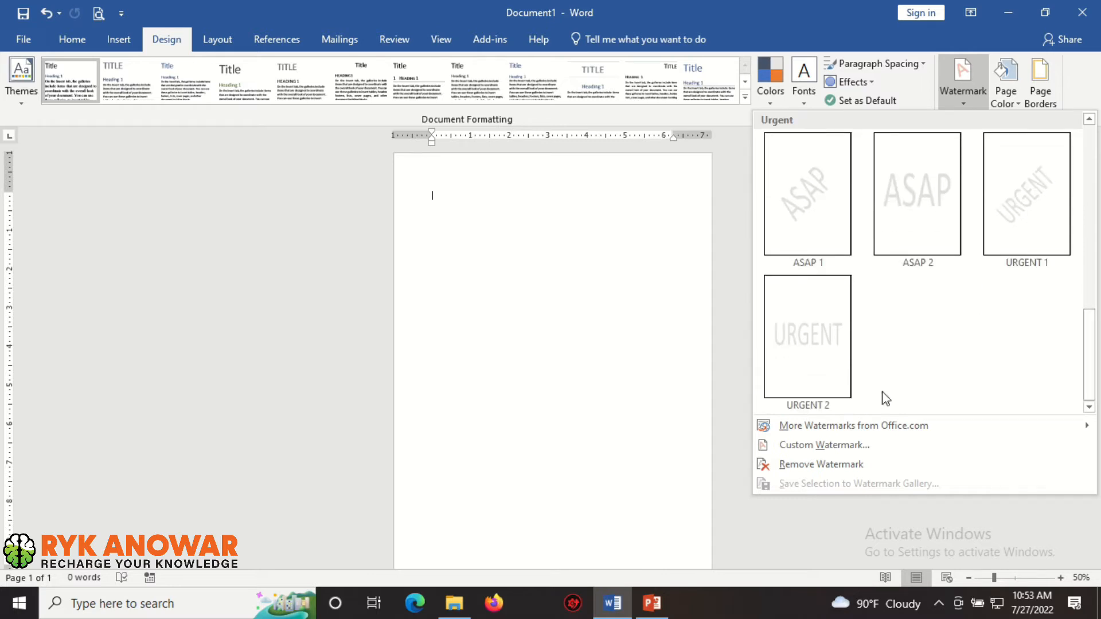
click(816, 336)
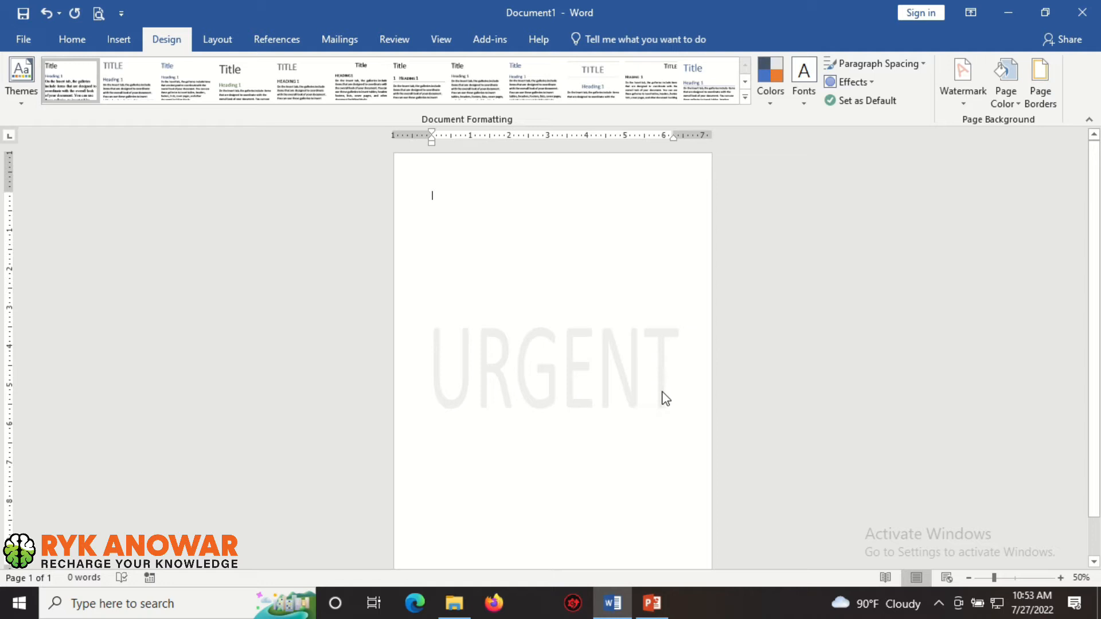
Replace the watermark with the DO NOT COPY 1 watermark
click(962, 102)
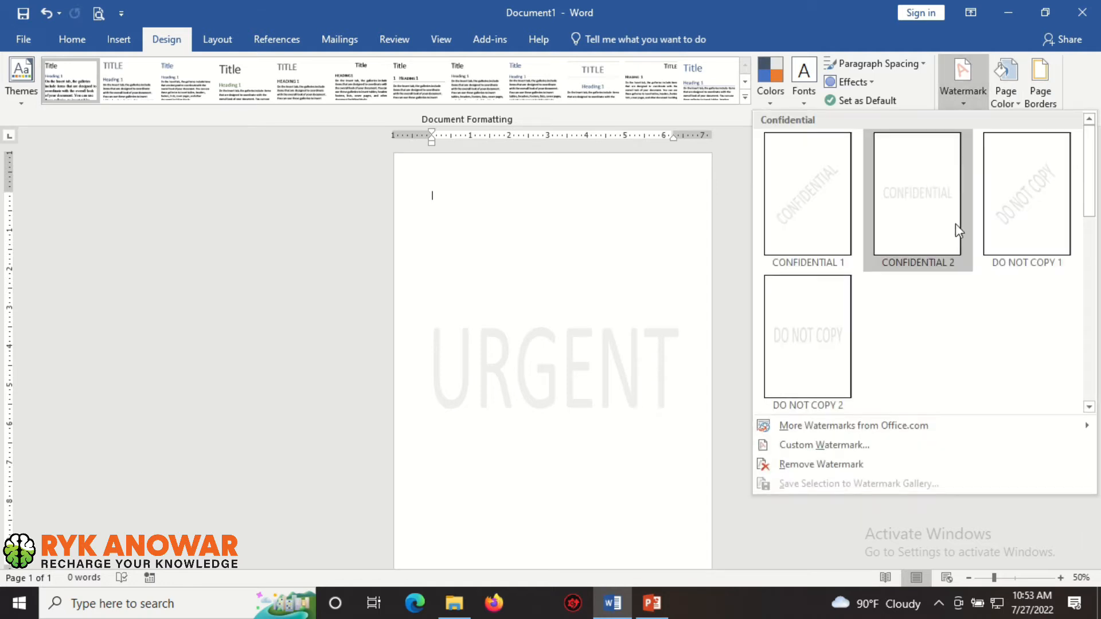
click(1015, 215)
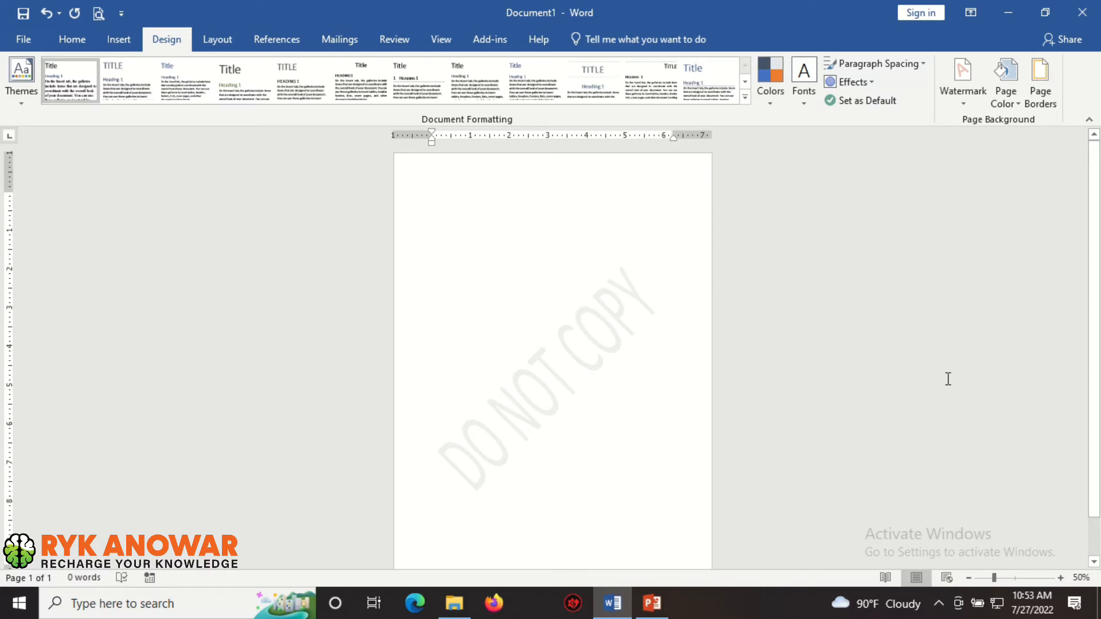
Create a custom text watermark with the text ANOWAR and apply it
click(958, 102)
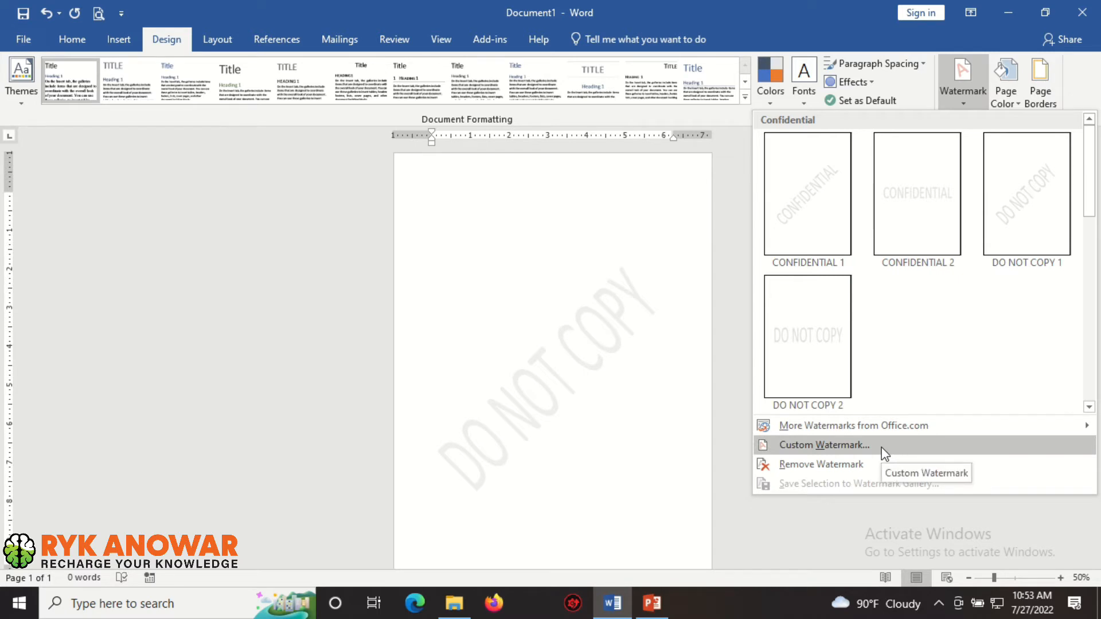
click(858, 448)
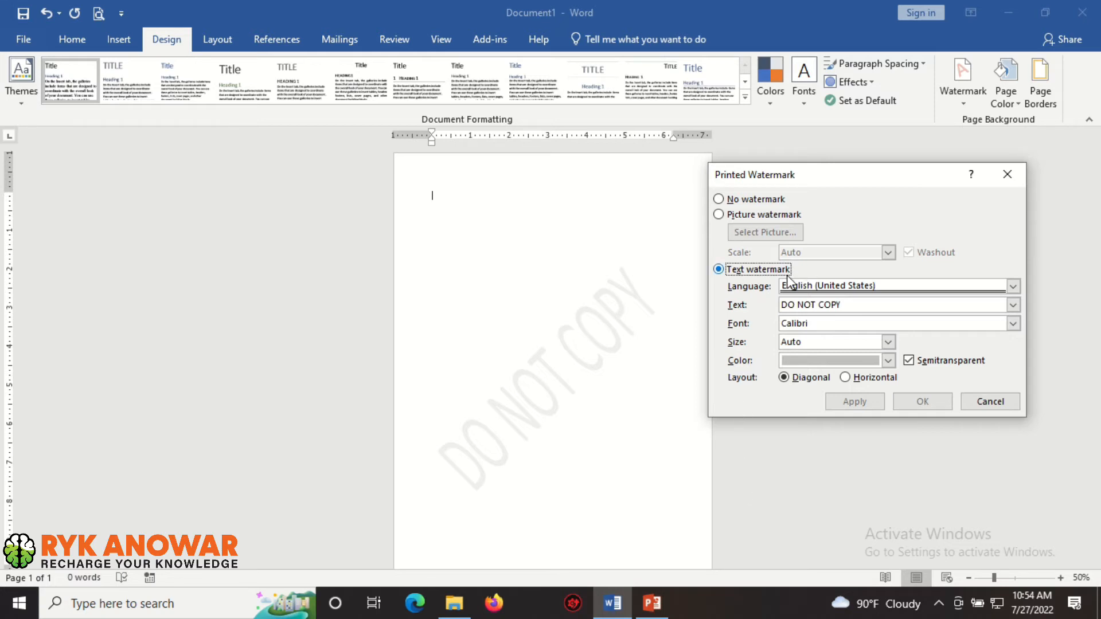
drag(801, 172, 872, 142)
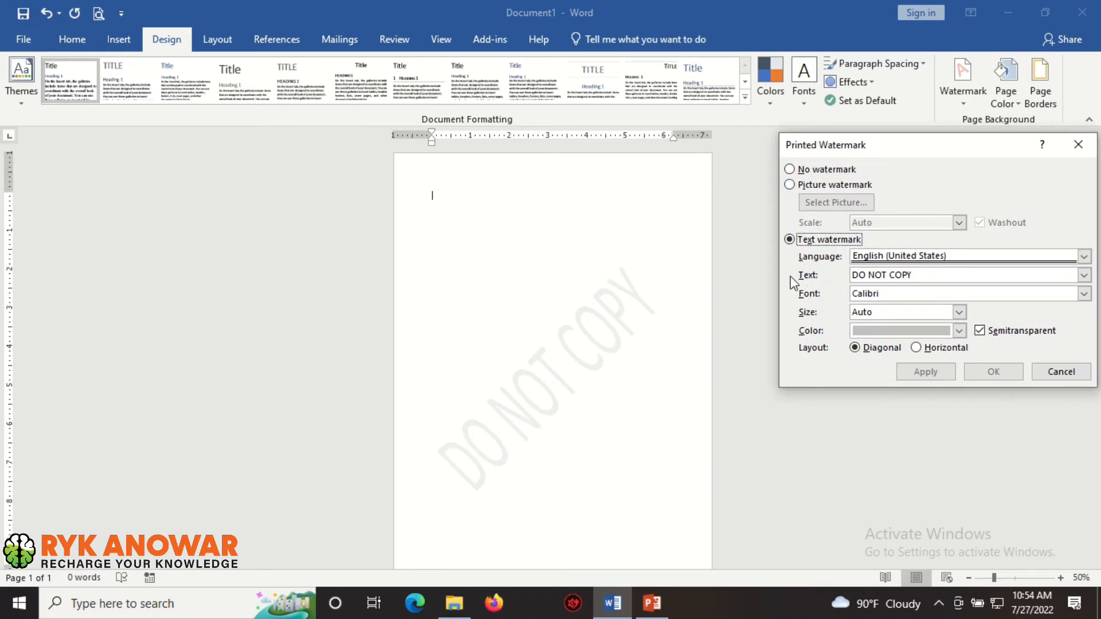
click(944, 272)
key(BackSpace)
key(BackSpace)
key(BackSpace)
key(BackSpace)
key(BackSpace)
key(BackSpace)
key(BackSpace)
key(BackSpace)
key(BackSpace)
key(BackSpace)
key(BackSpace)
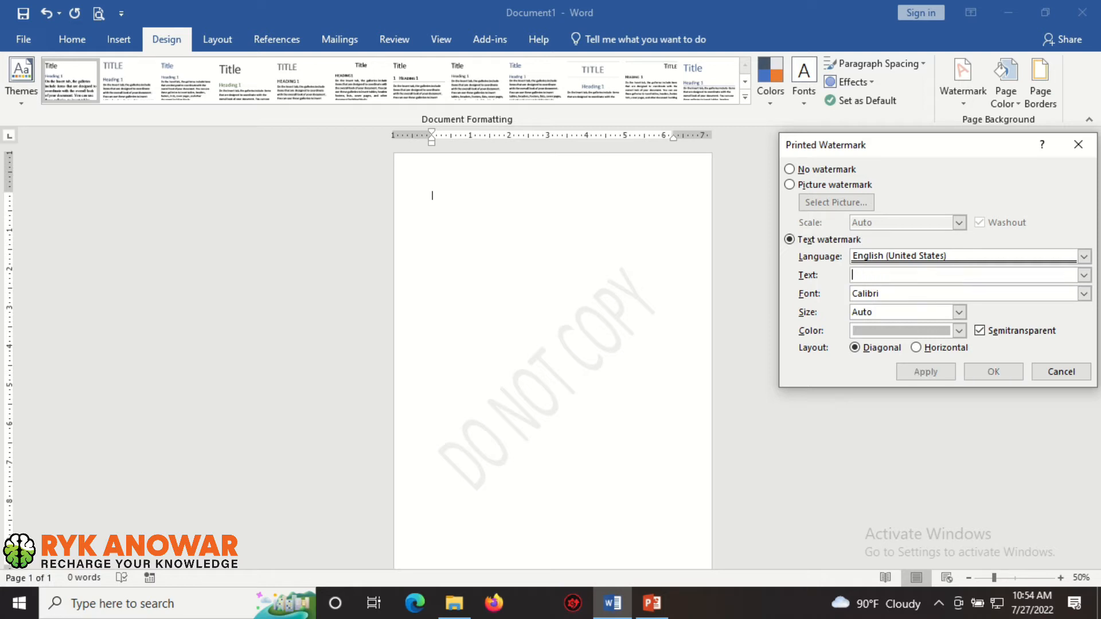
text(ANOWAR)
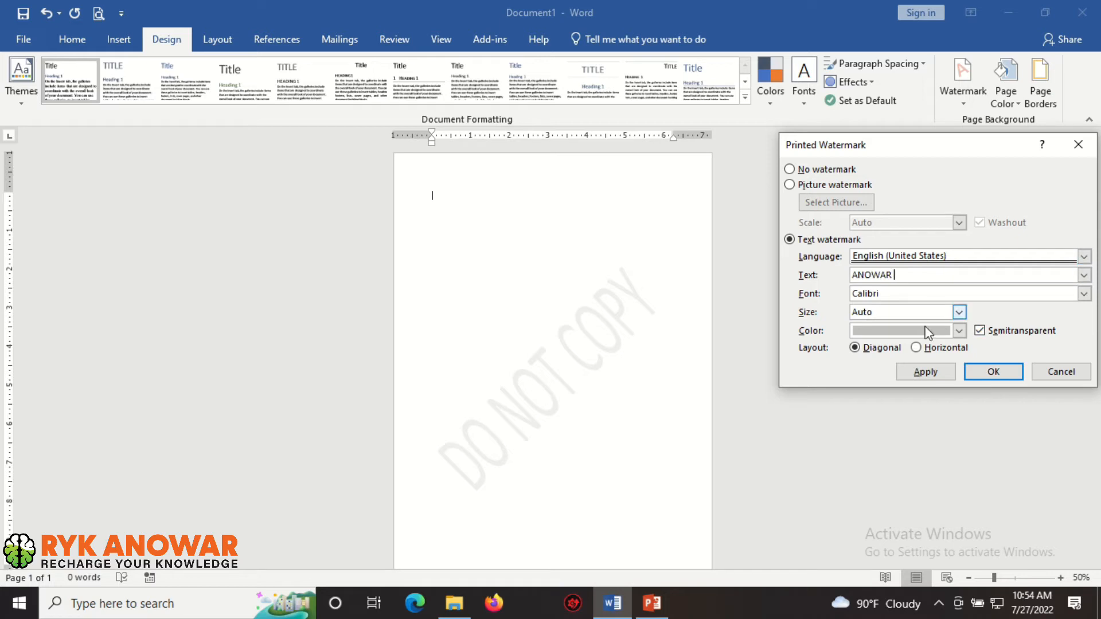
click(924, 372)
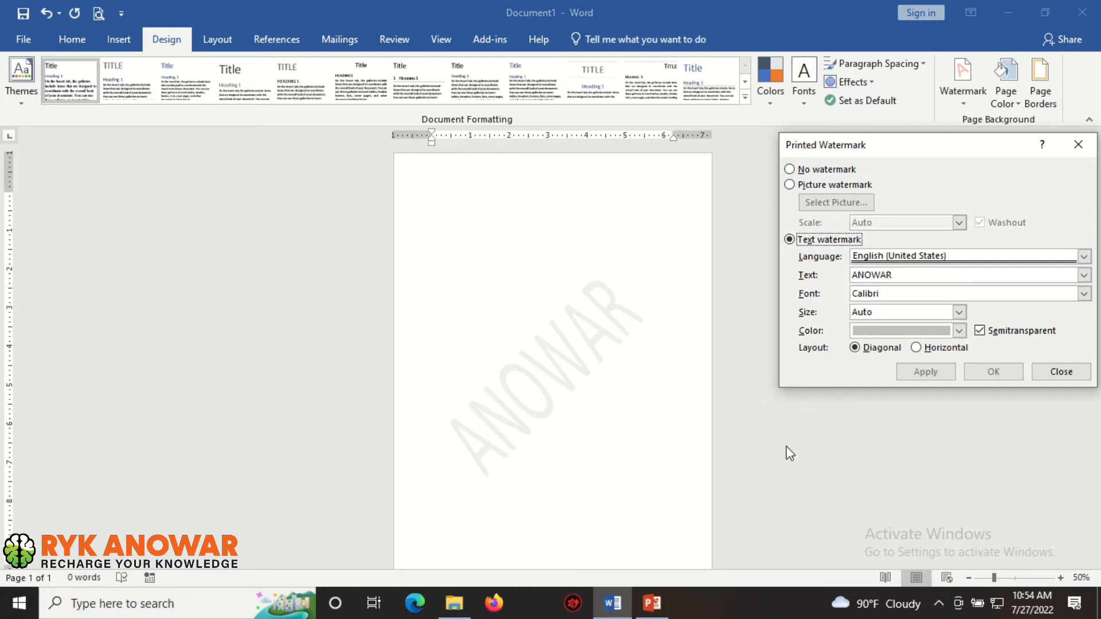
Set the watermark colour to green and the layout to Horizontal, applying each change
click(960, 333)
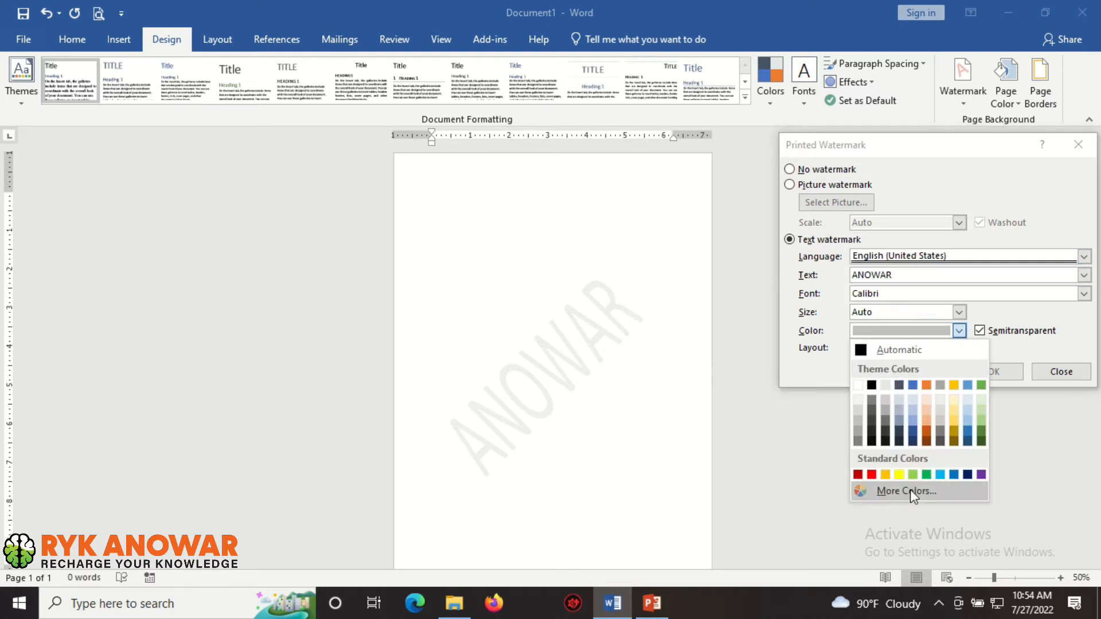
click(935, 476)
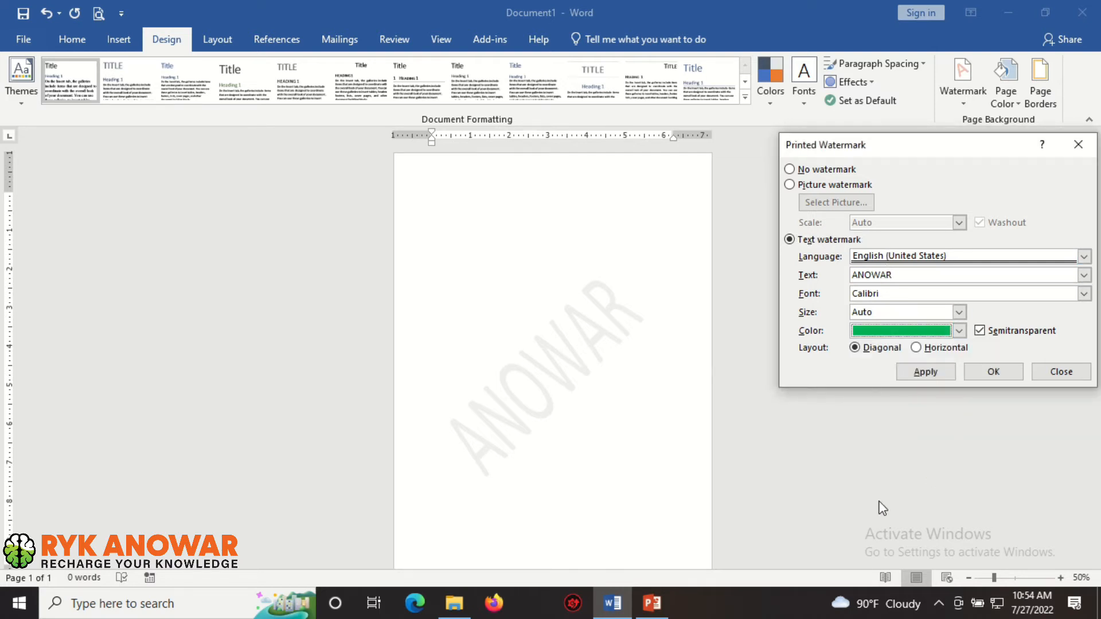
click(926, 372)
click(916, 348)
click(914, 376)
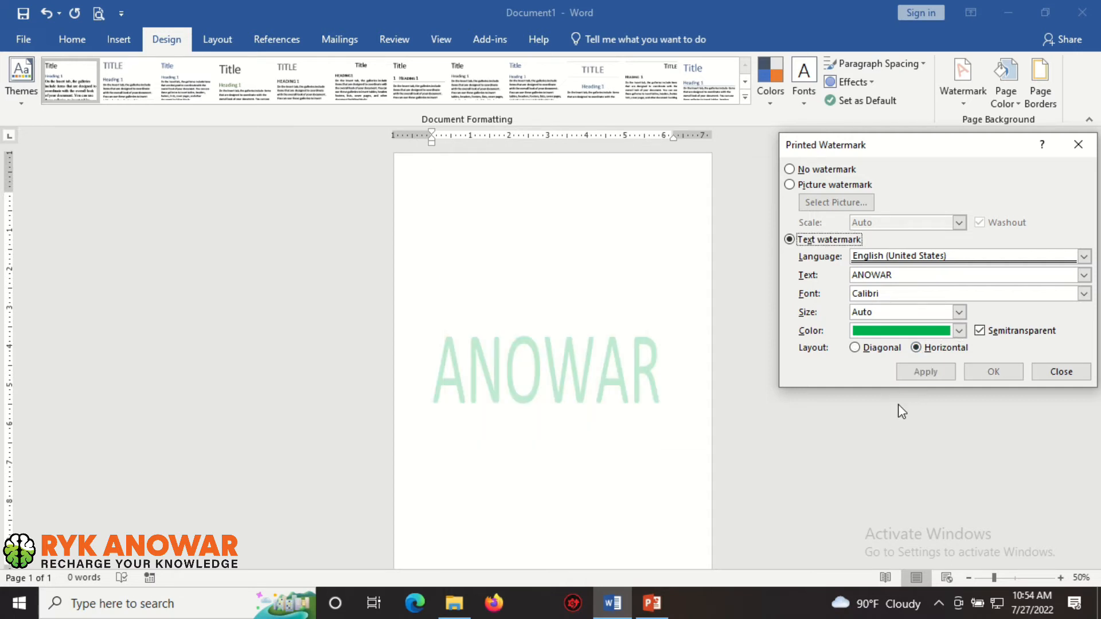
Turn the watermark's Semitransparent option off and back on, applying each change
click(979, 331)
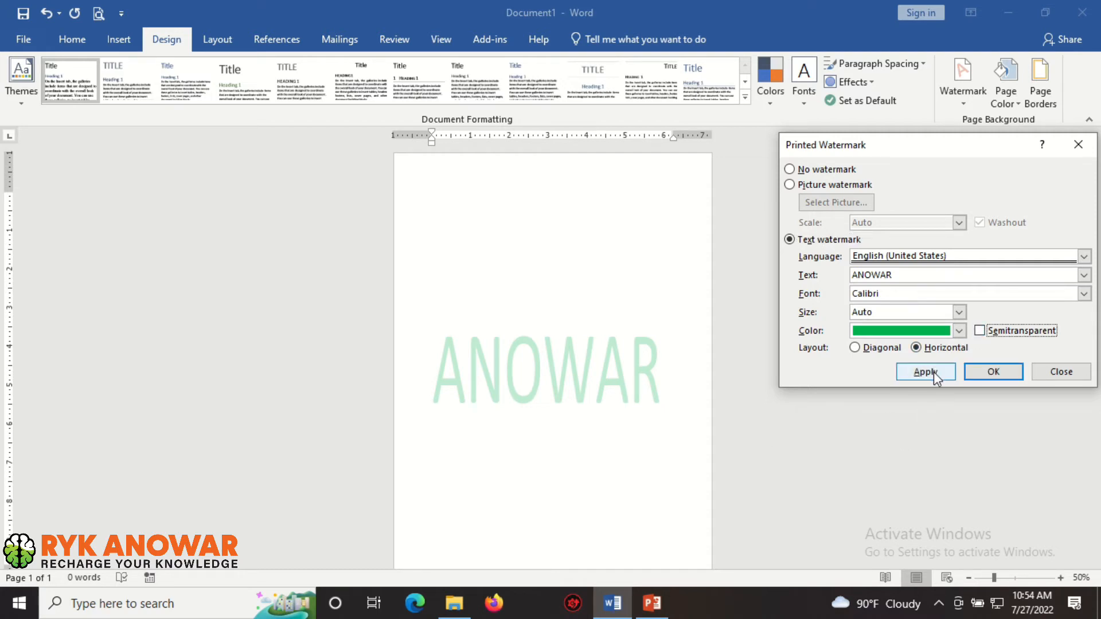
click(934, 372)
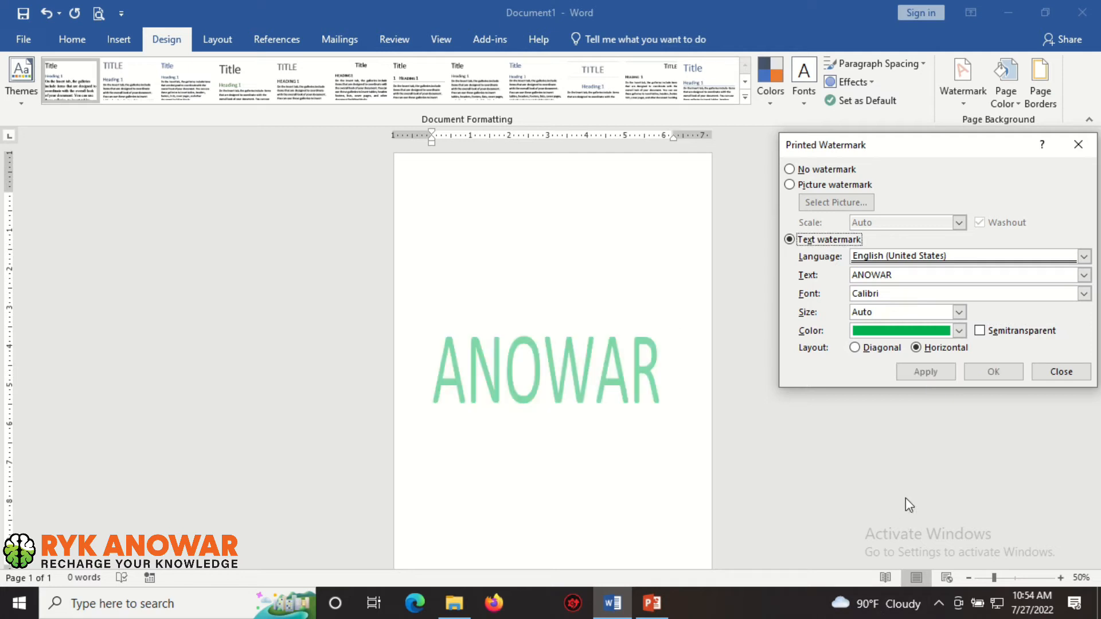
click(979, 330)
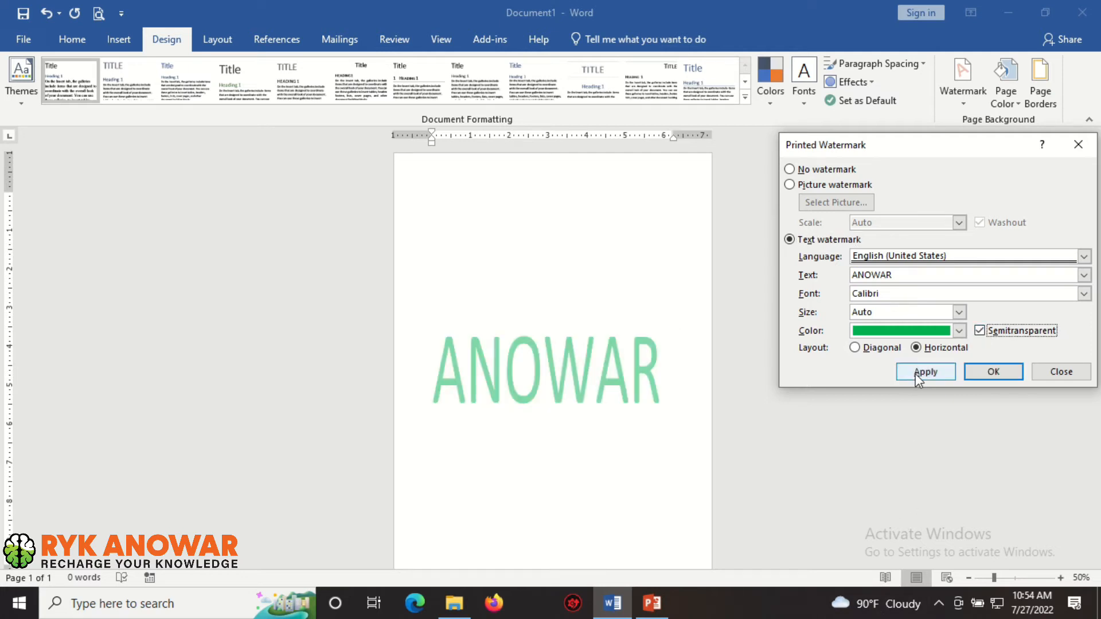
click(915, 373)
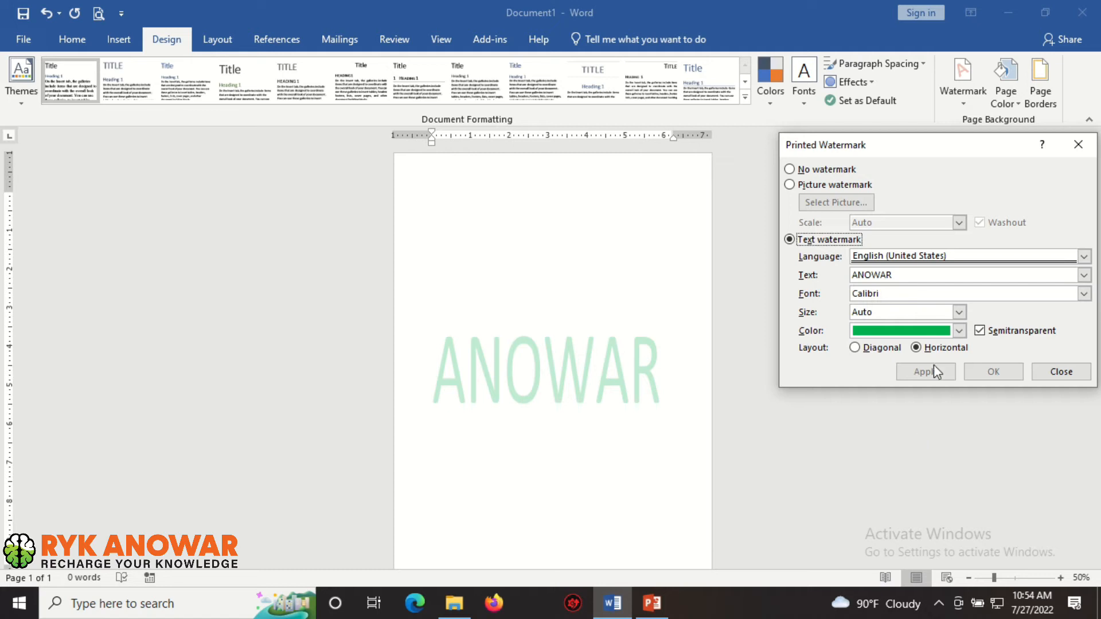
Set the watermark font to Cambria and apply it
click(1084, 294)
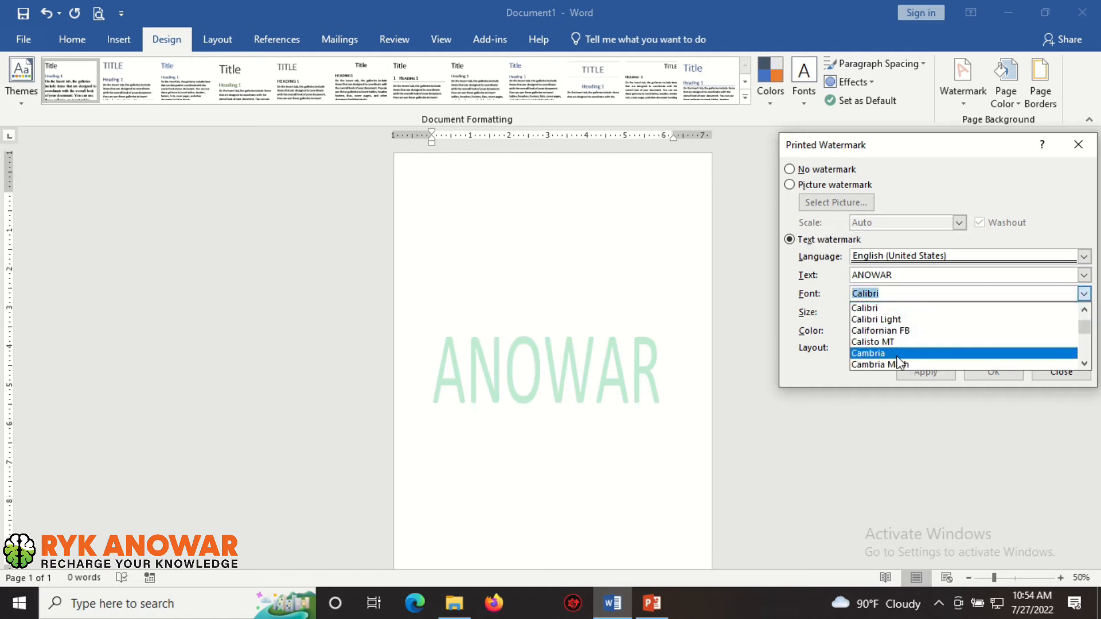
click(912, 357)
click(909, 371)
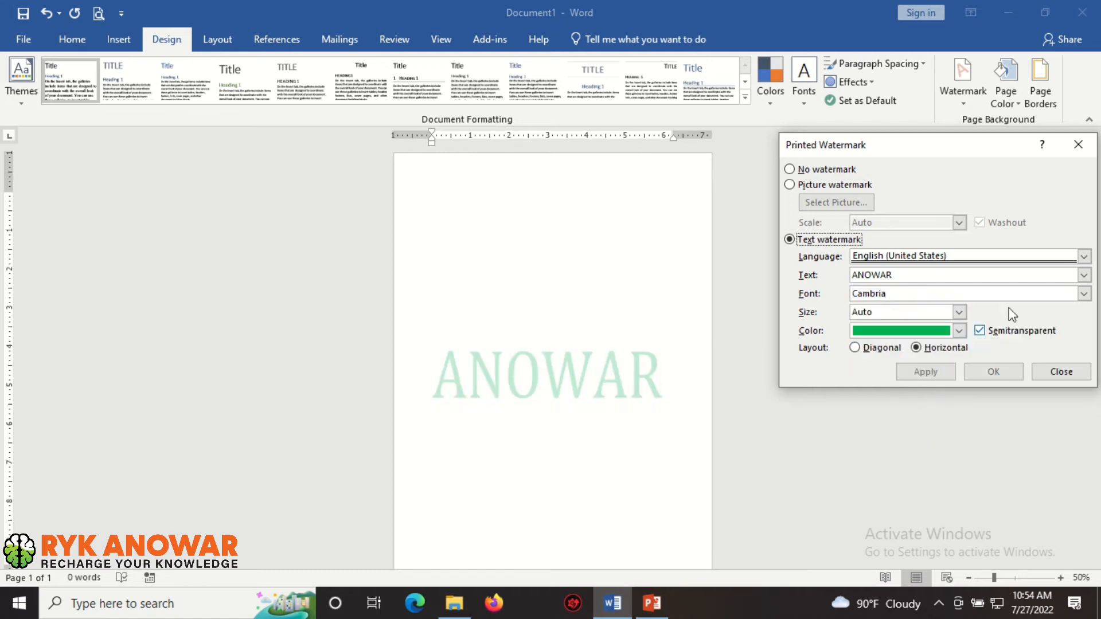
Set the watermark font to ChondanaOMJ and apply it
click(1084, 293)
scroll(918, 344, down, 5)
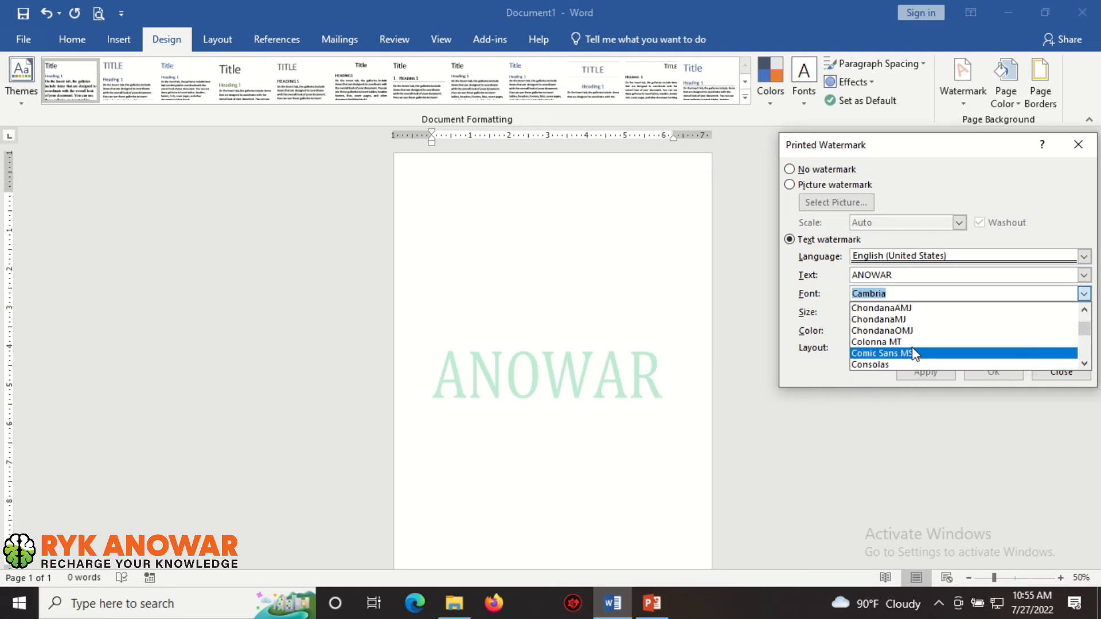
click(883, 331)
click(926, 371)
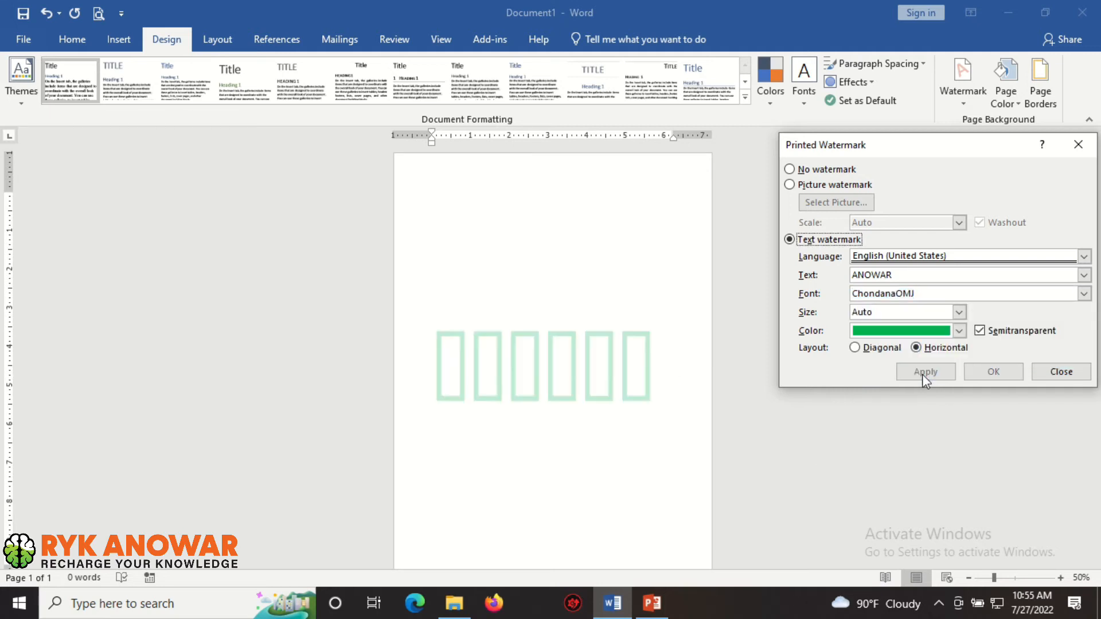
Set the watermark font to Curlz MT and apply it
click(1084, 294)
scroll(986, 339, down, 3)
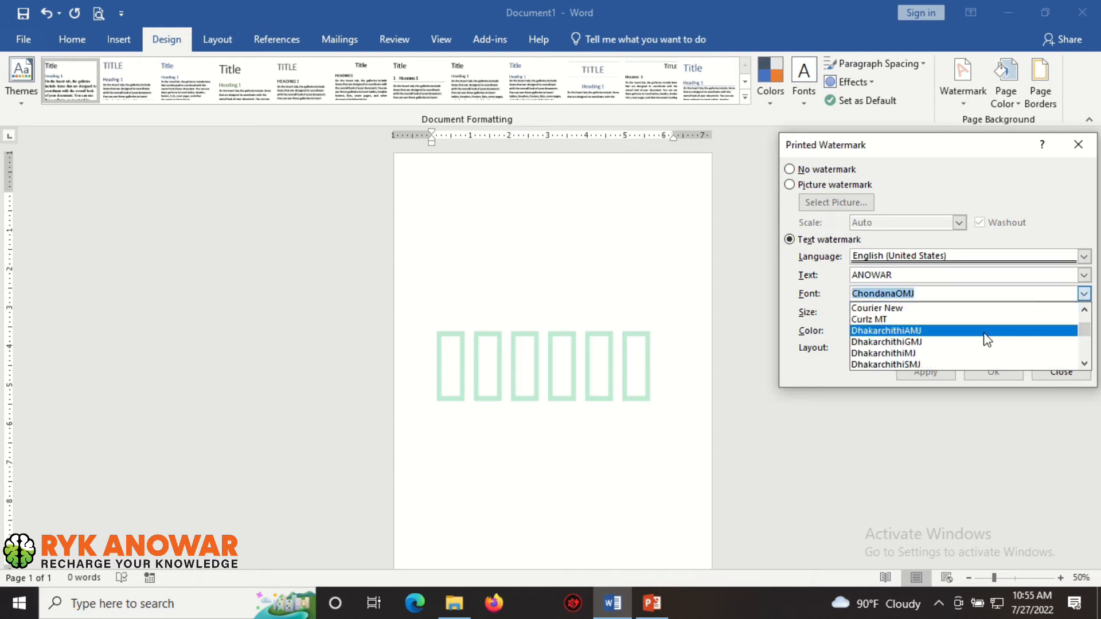
click(938, 320)
click(914, 374)
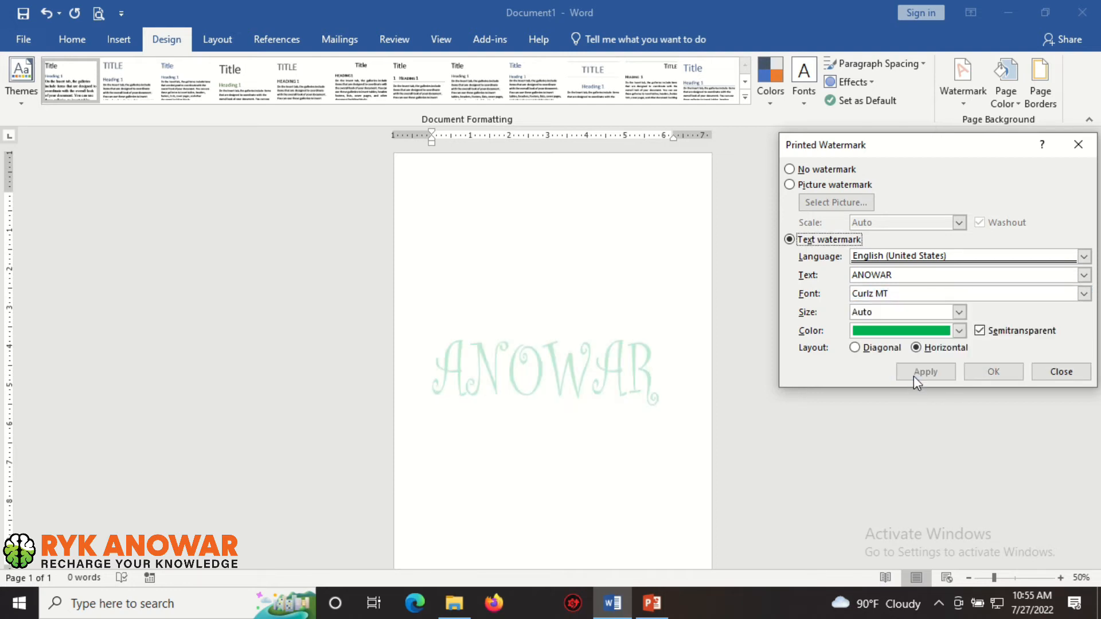
Set the watermark size to 36 and apply it
click(958, 312)
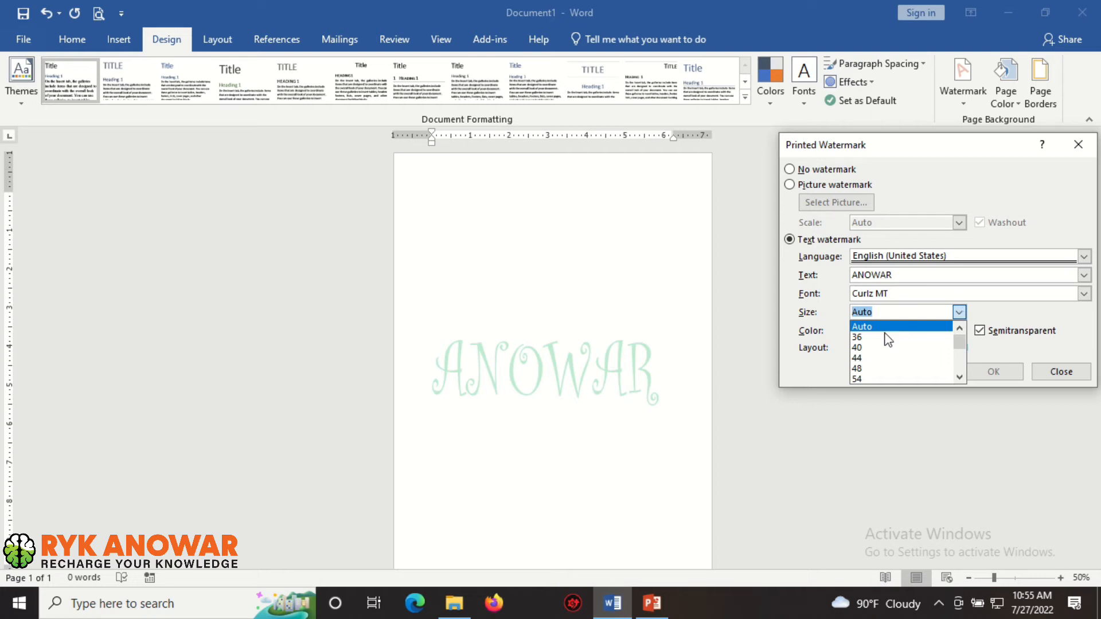
click(946, 338)
click(936, 376)
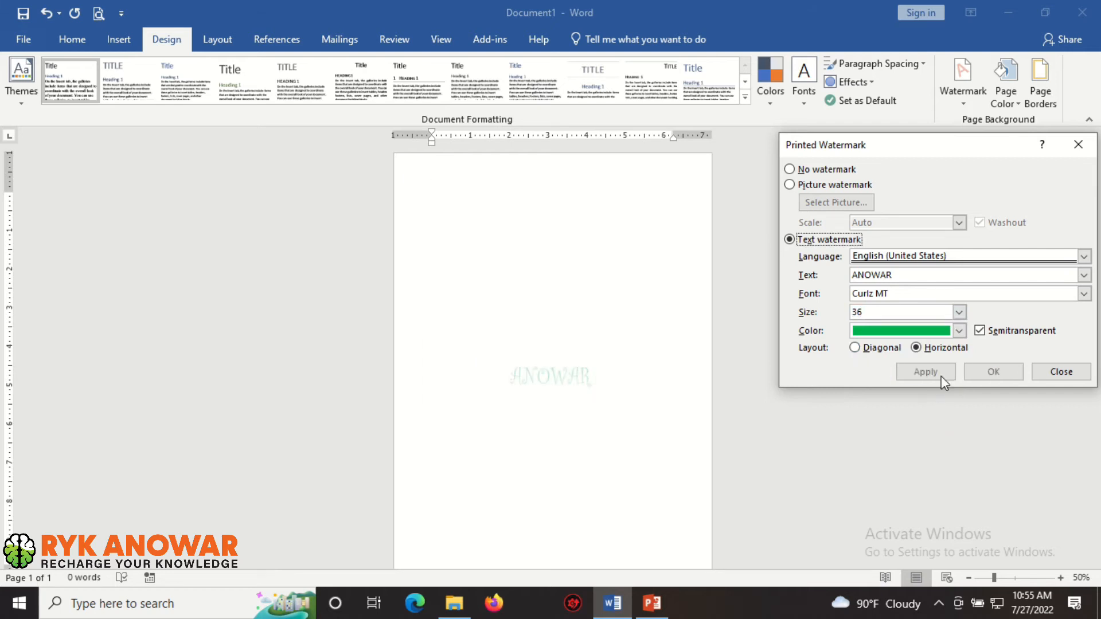
Set the watermark size to 44 and apply it
click(958, 312)
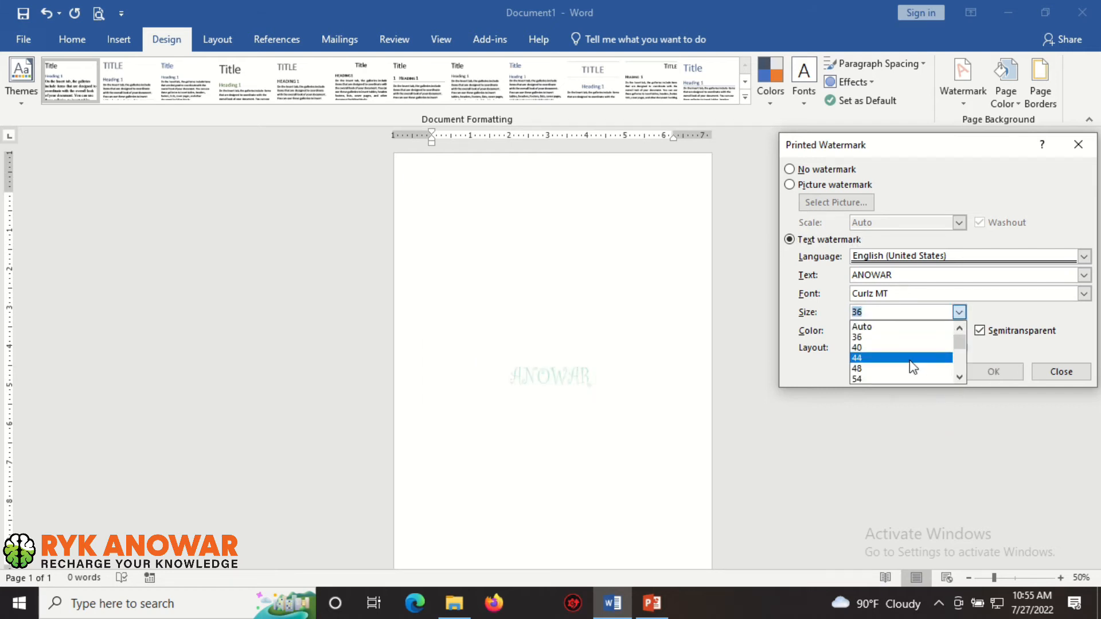
click(910, 359)
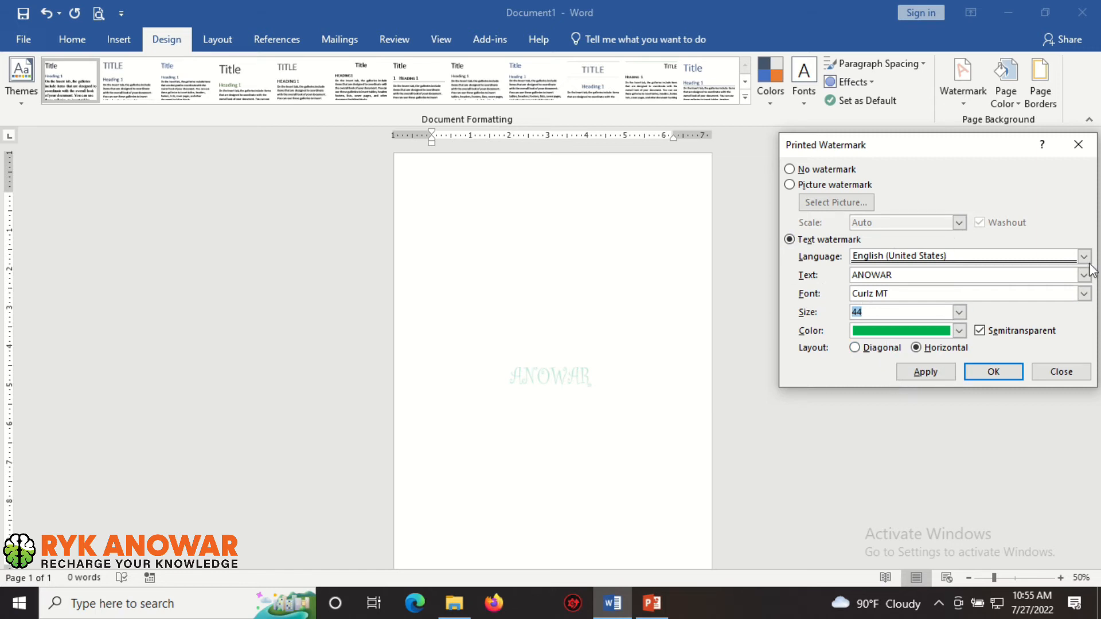
click(922, 374)
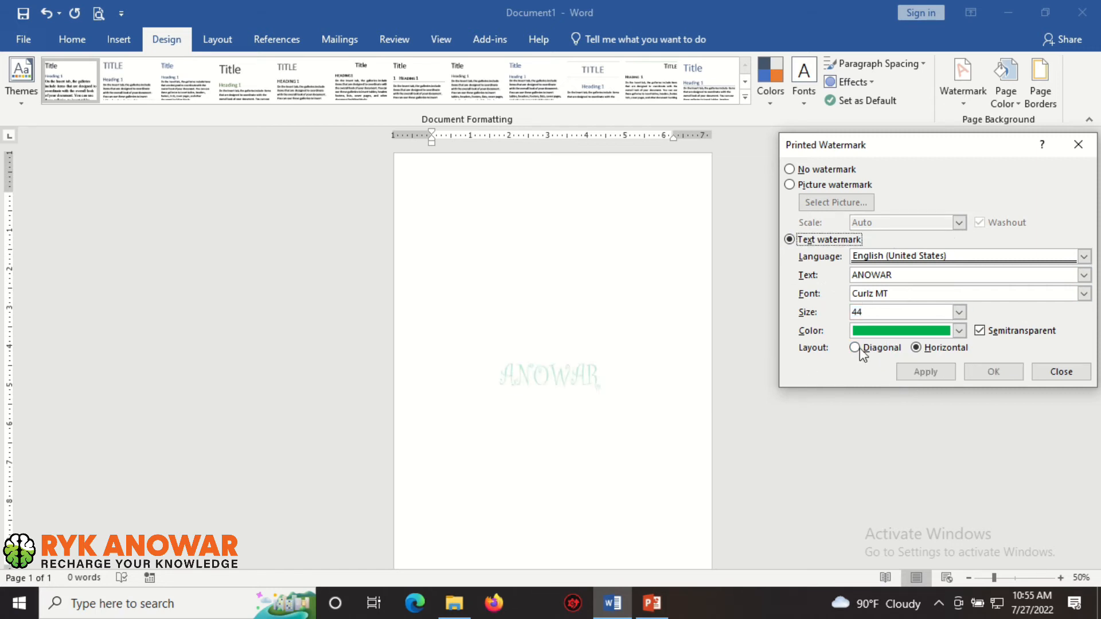
Set the watermark size to 120, apply it and close the watermark dialog
click(959, 312)
click(900, 372)
click(929, 374)
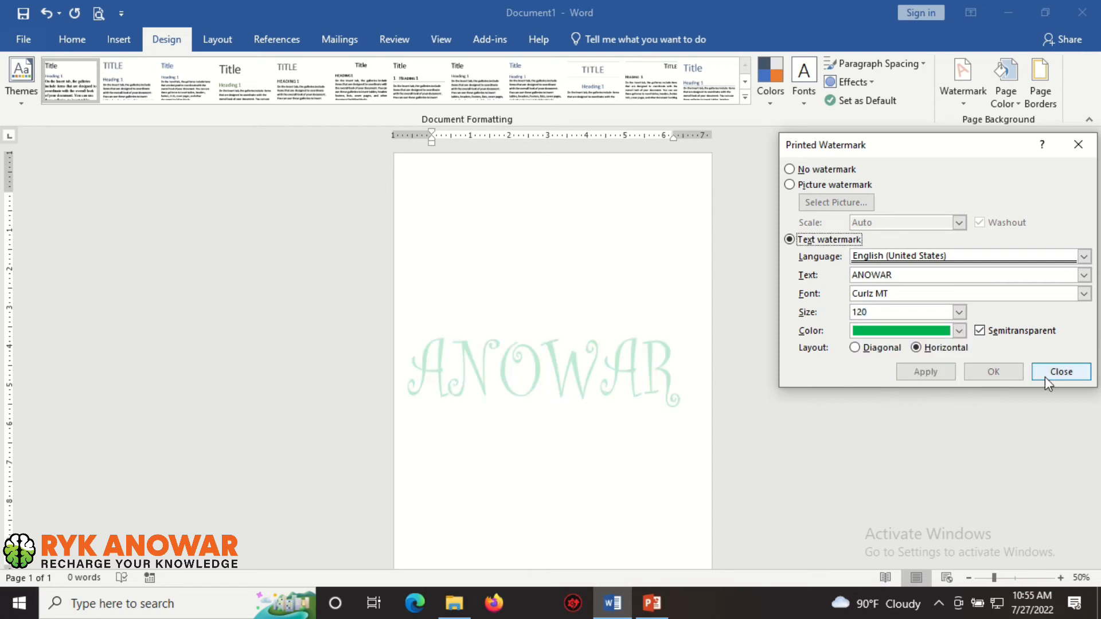
click(1070, 372)
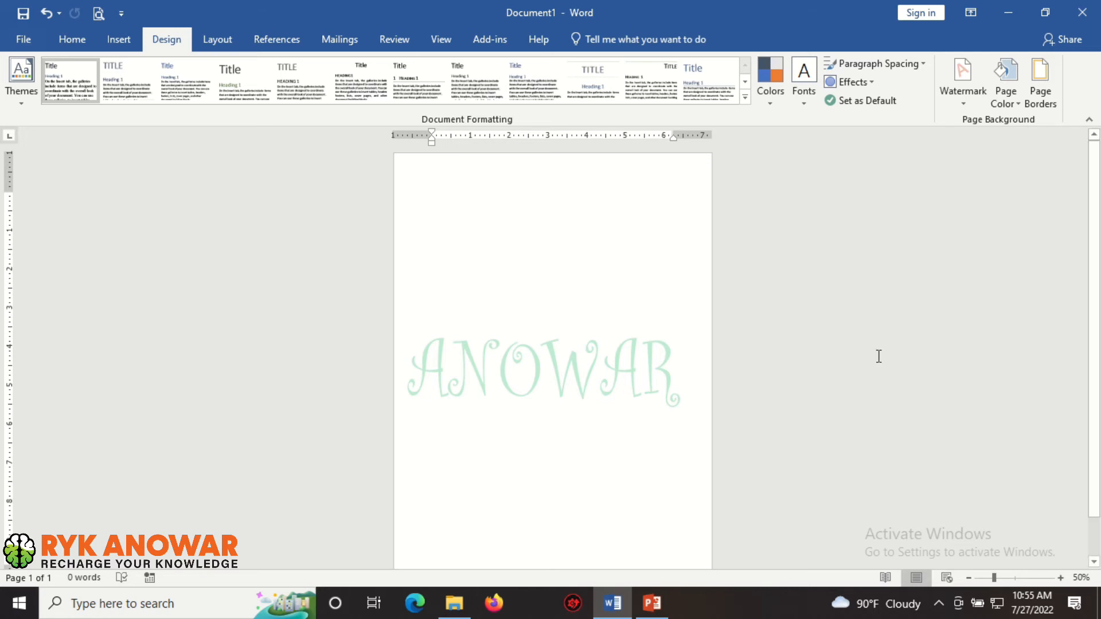
Open the custom watermark settings and switch to a picture watermark
click(969, 99)
click(957, 98)
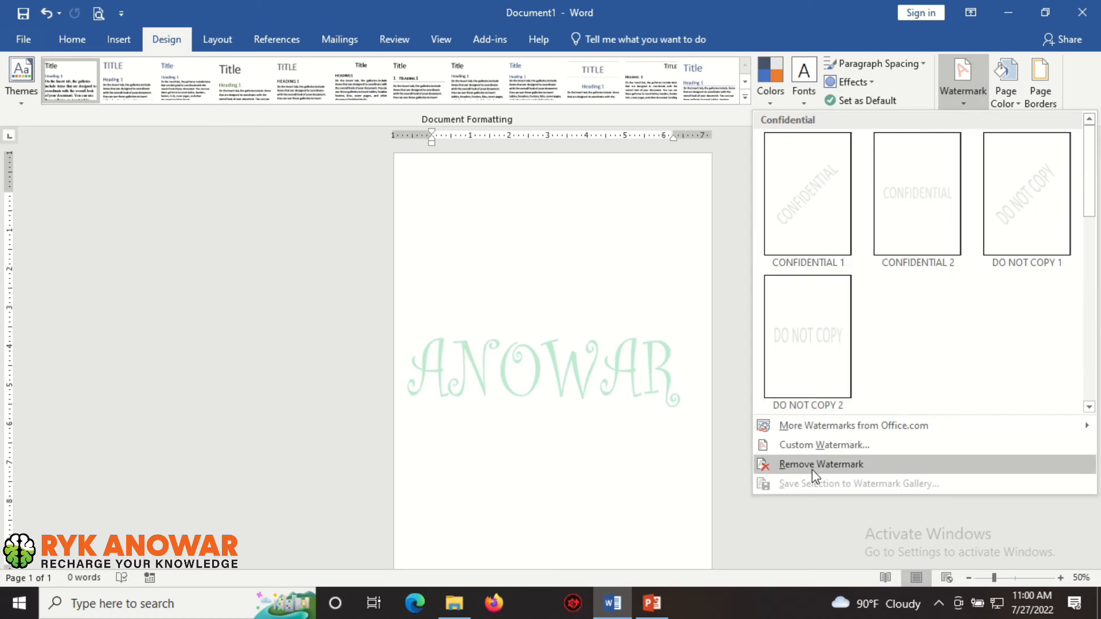
click(843, 446)
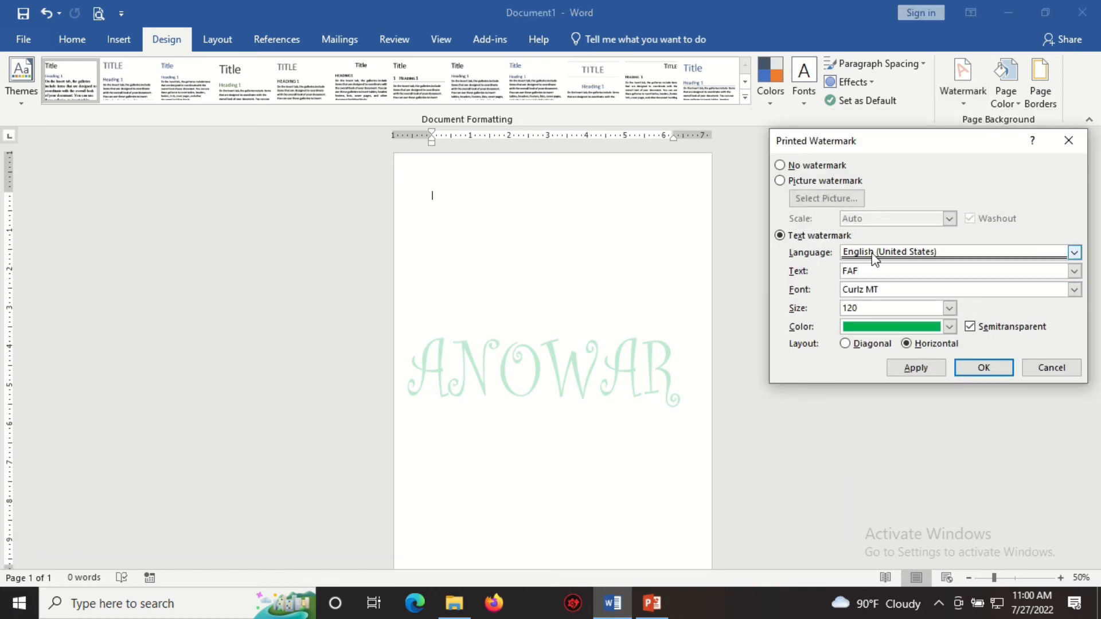
click(836, 179)
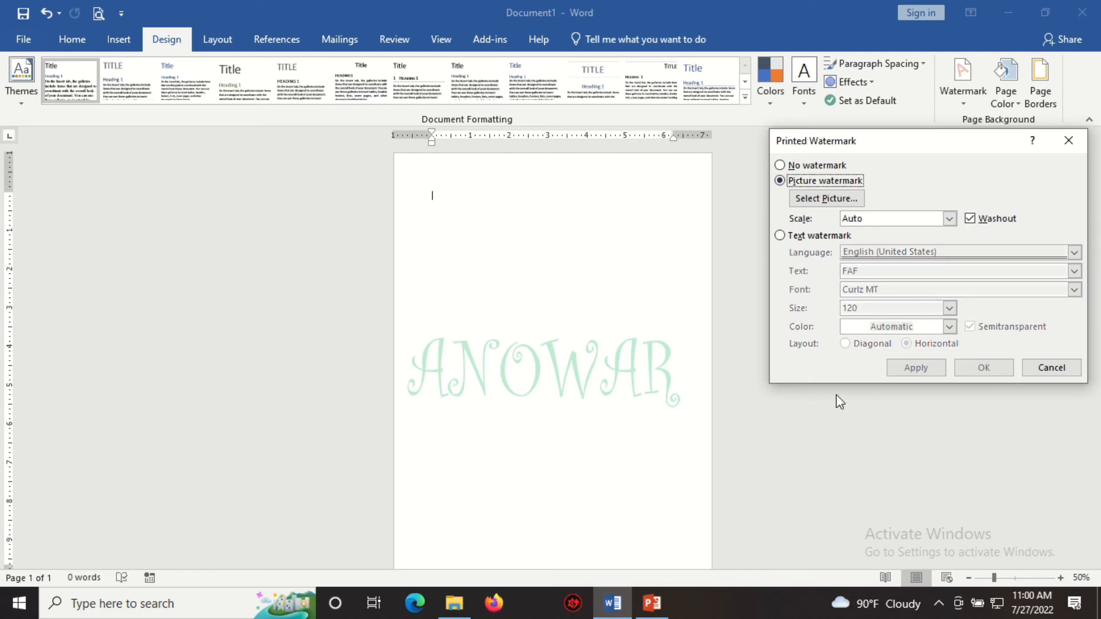
Browse the computer's drives and folders for a picture to use as the watermark
click(822, 200)
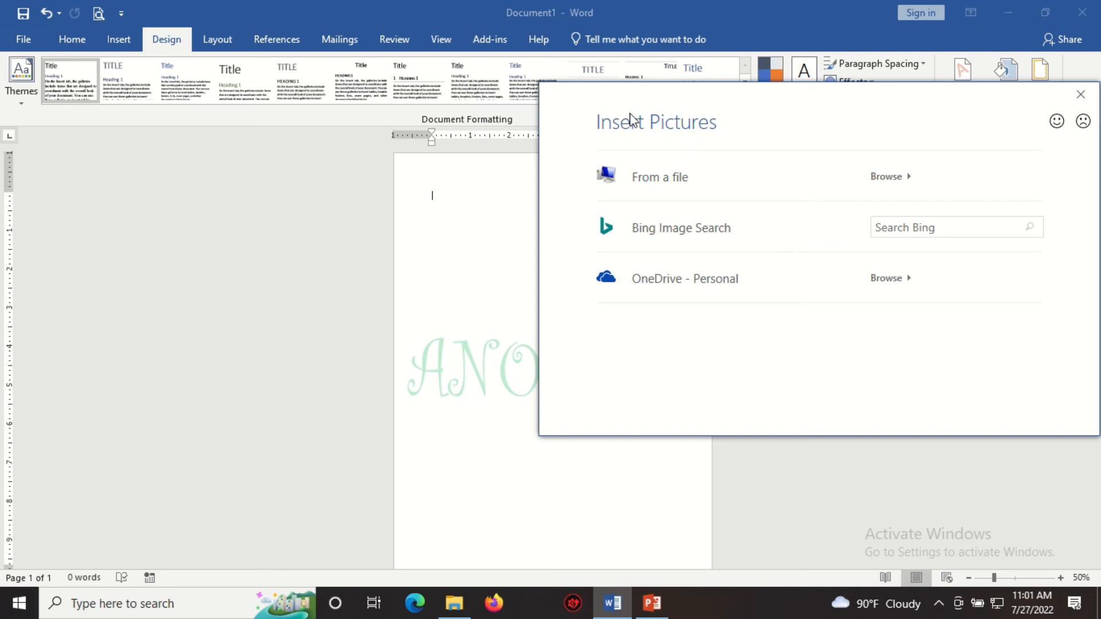
click(668, 193)
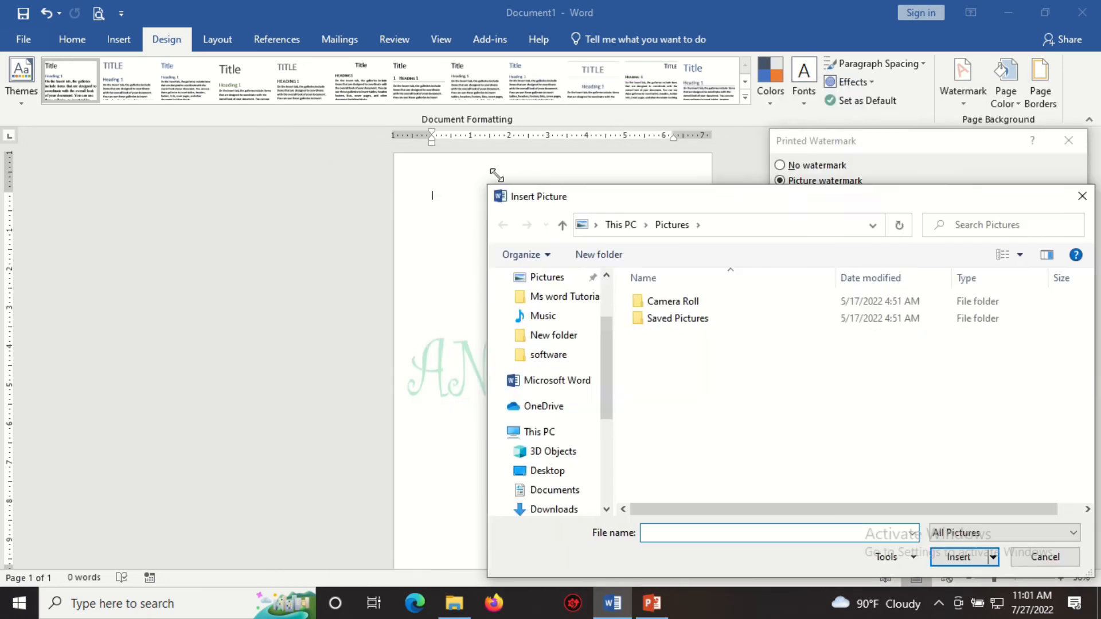
drag(738, 196, 463, 163)
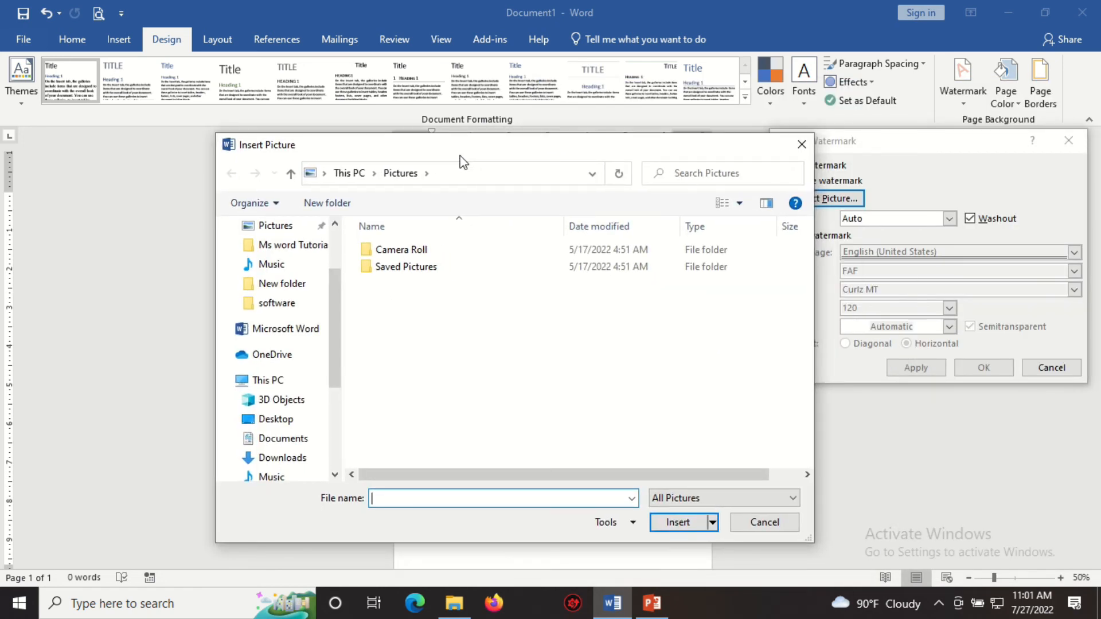
scroll(298, 367, down, 3)
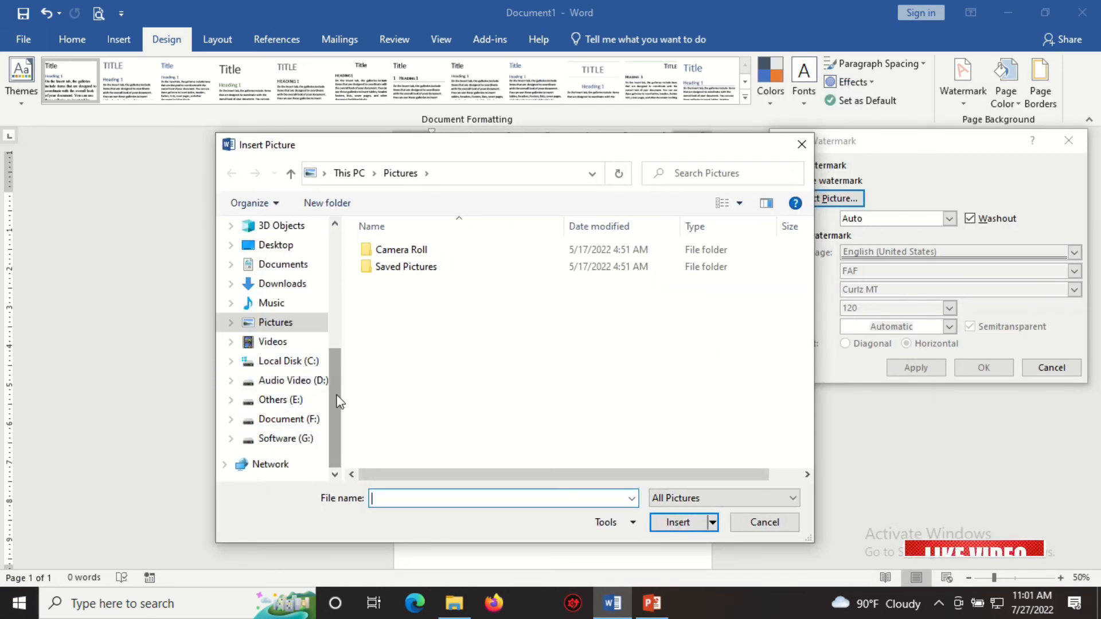
drag(336, 400, 332, 347)
scroll(329, 340, up, 3)
scroll(327, 332, down, 5)
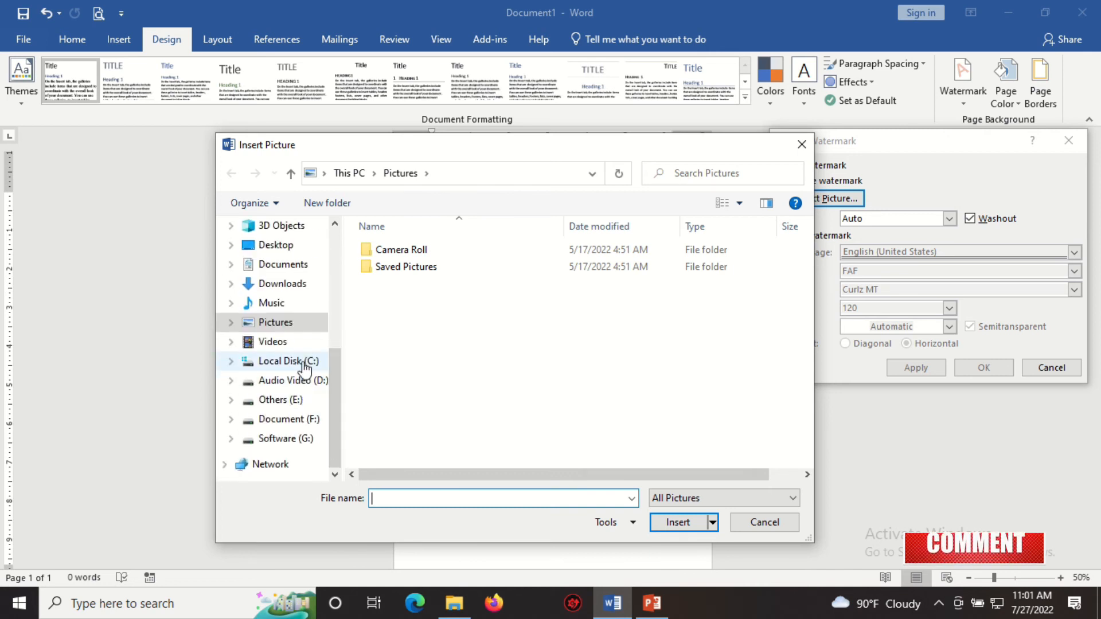
click(271, 361)
click(290, 381)
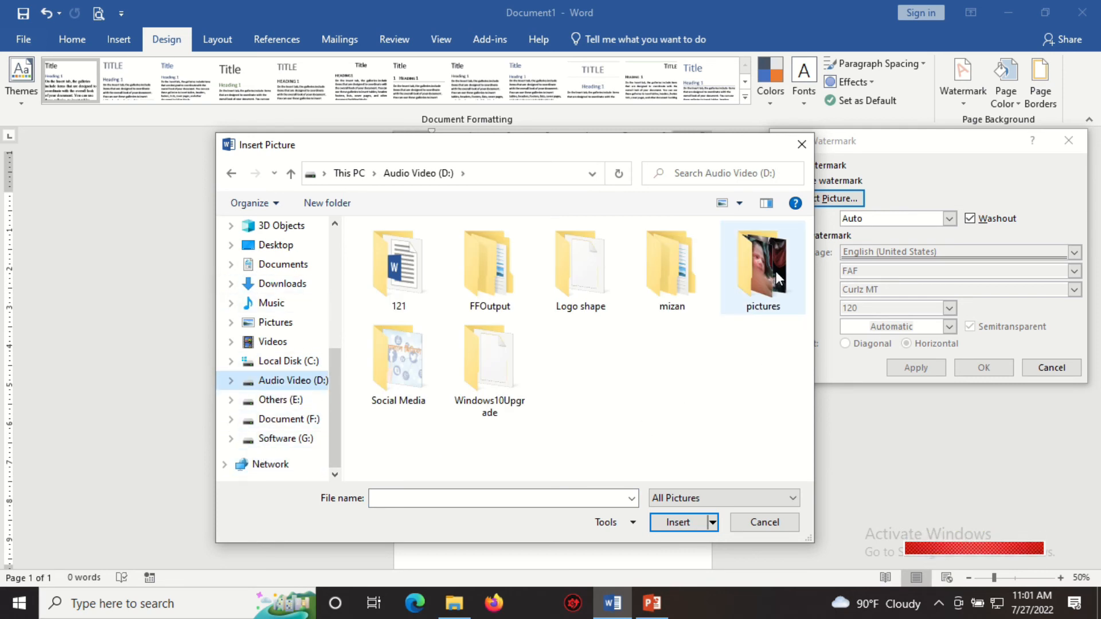
click(280, 400)
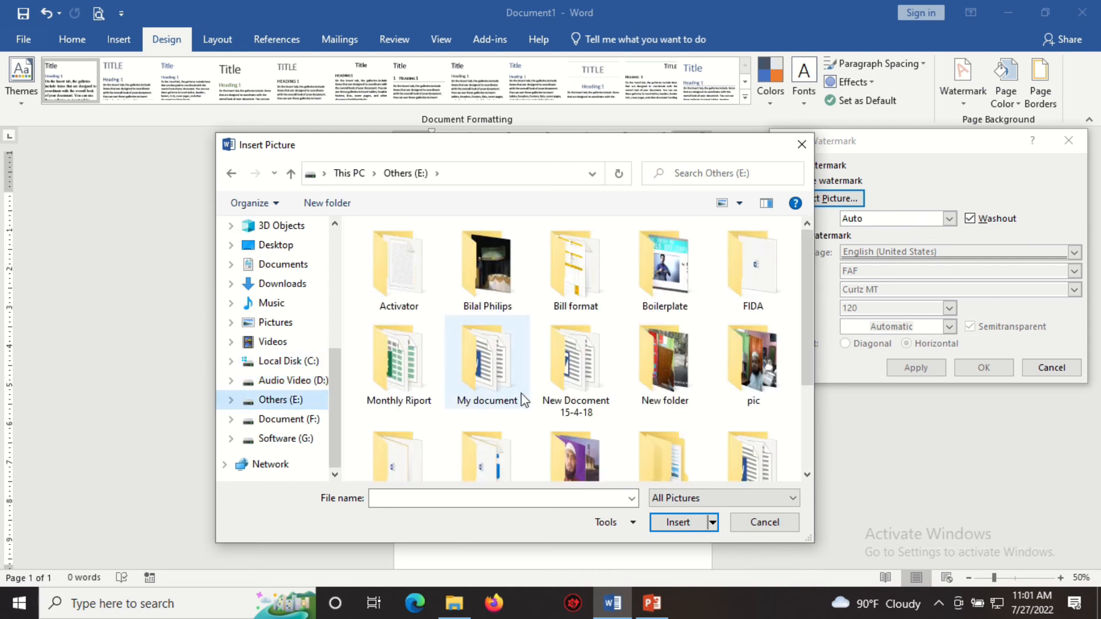
click(660, 390)
scroll(576, 367, down, 1)
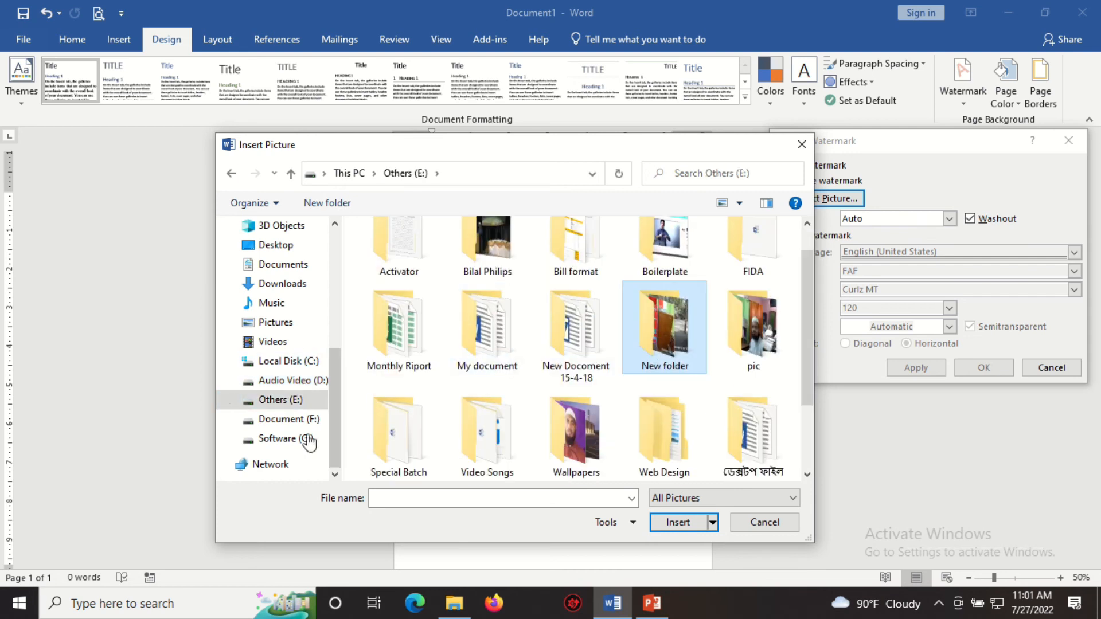
click(280, 421)
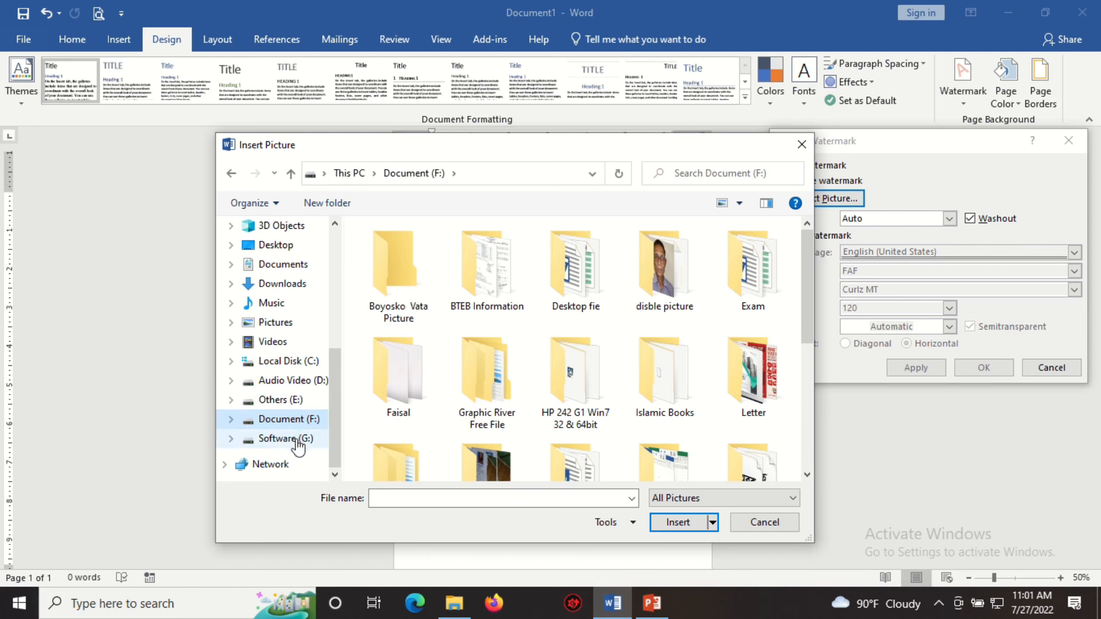
click(280, 400)
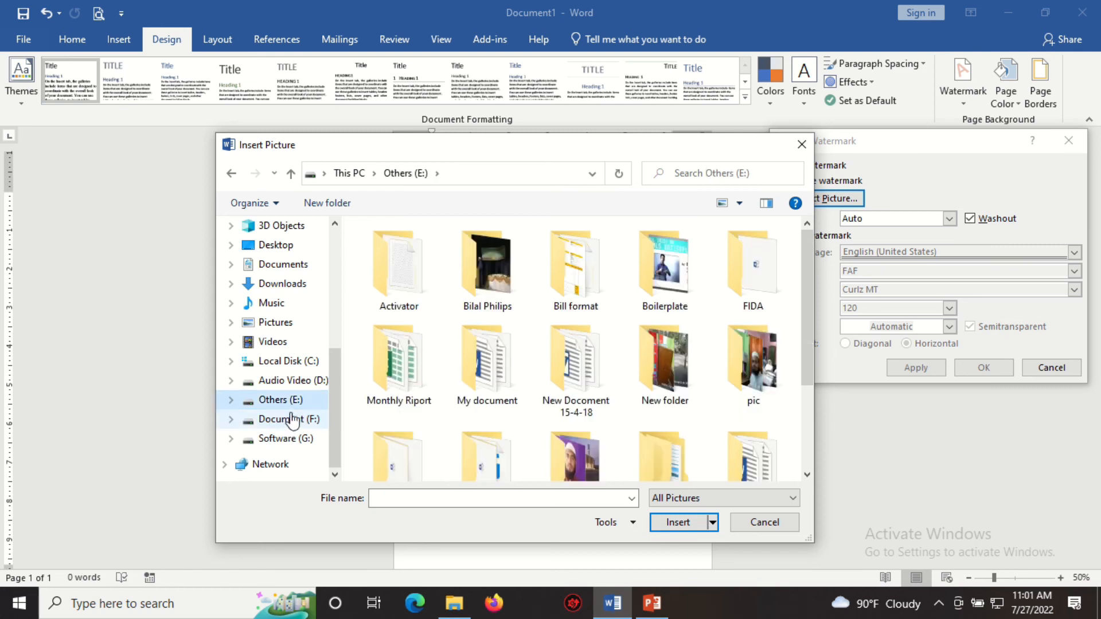
scroll(562, 350, down, 3)
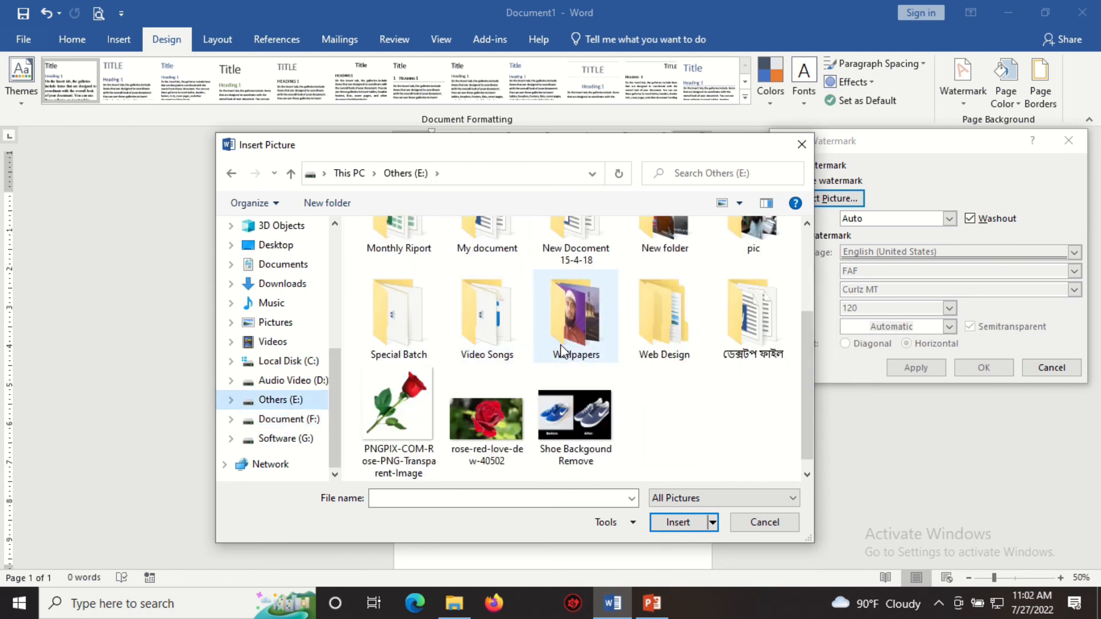
Insert the PNGPIX-COM-Rose-PNG-Transparent-Image picture from Others (E:) as the watermark and apply it
click(379, 404)
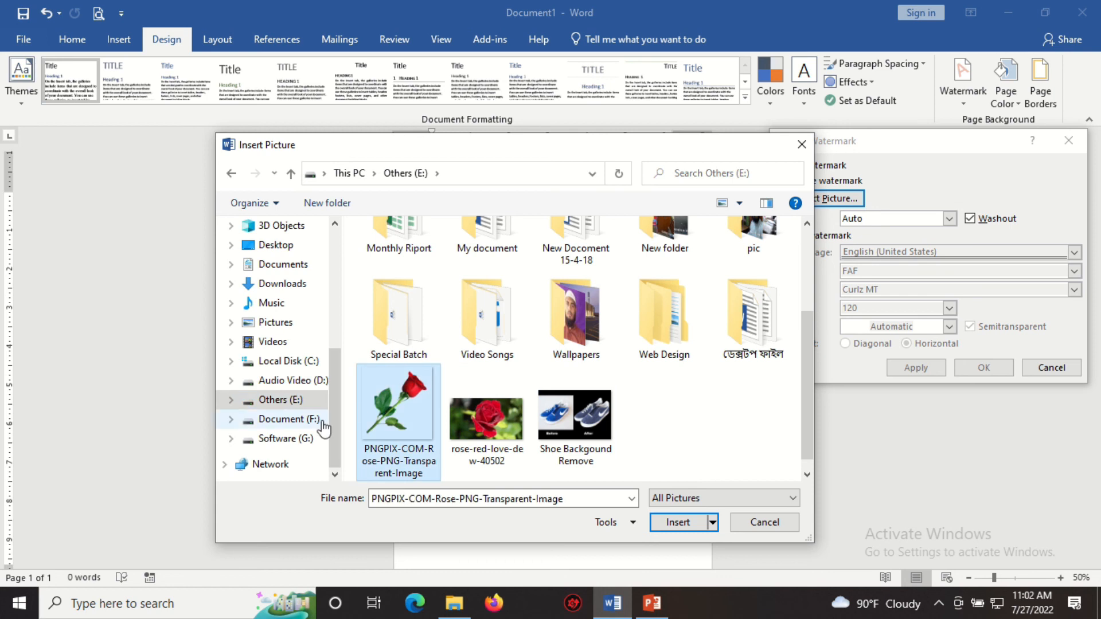
click(688, 524)
click(915, 367)
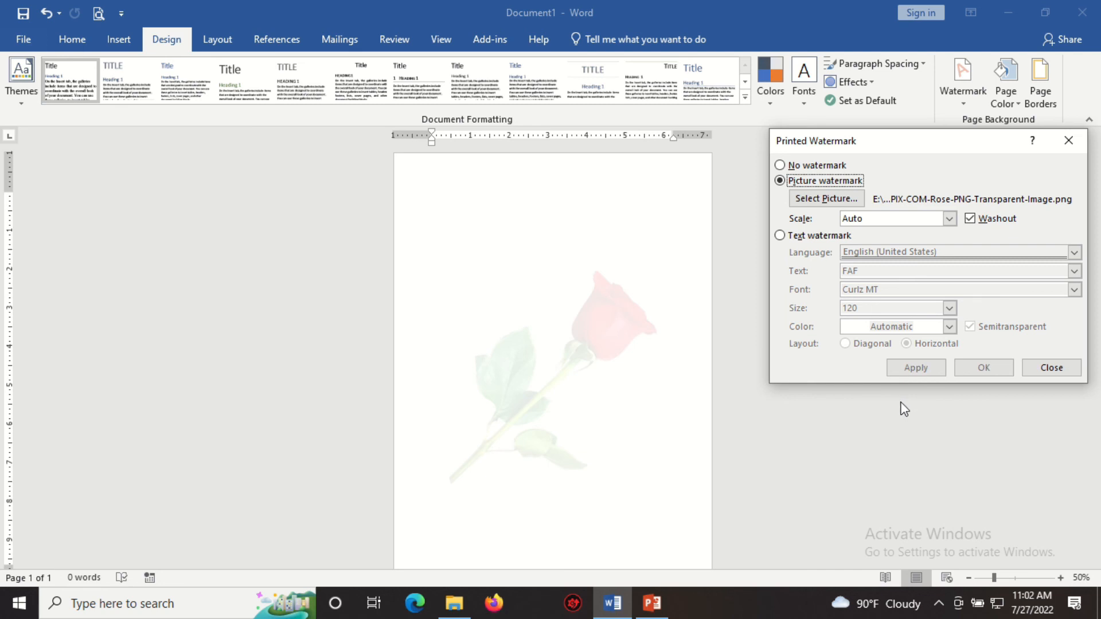
Turn off Washout for the picture watermark and apply it
mouse_move(306, 1)
click(430, 28)
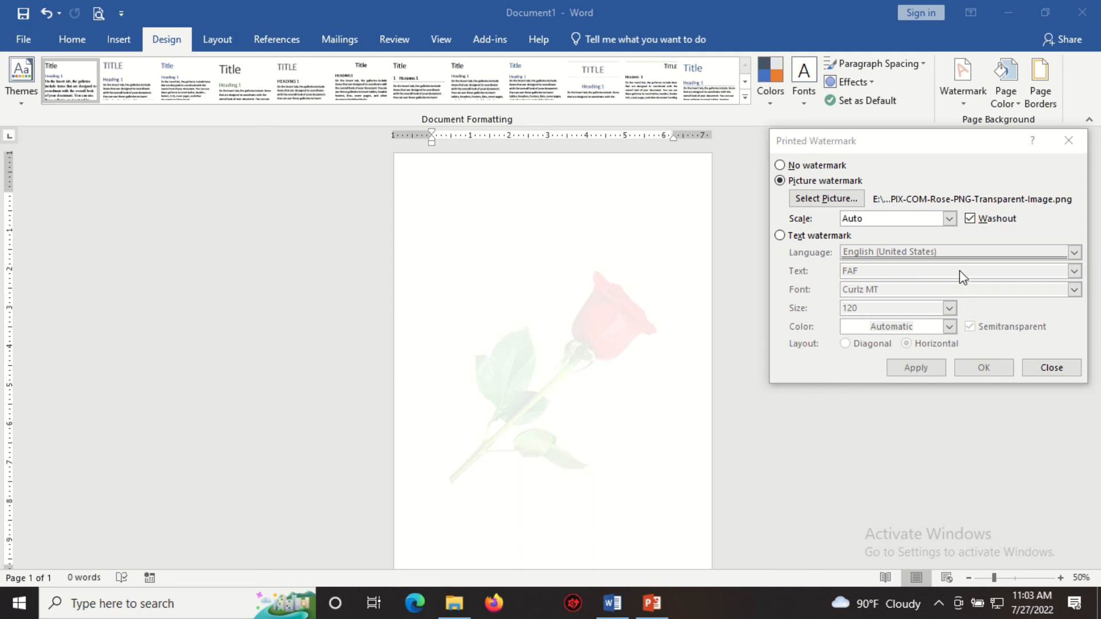
click(970, 218)
click(915, 367)
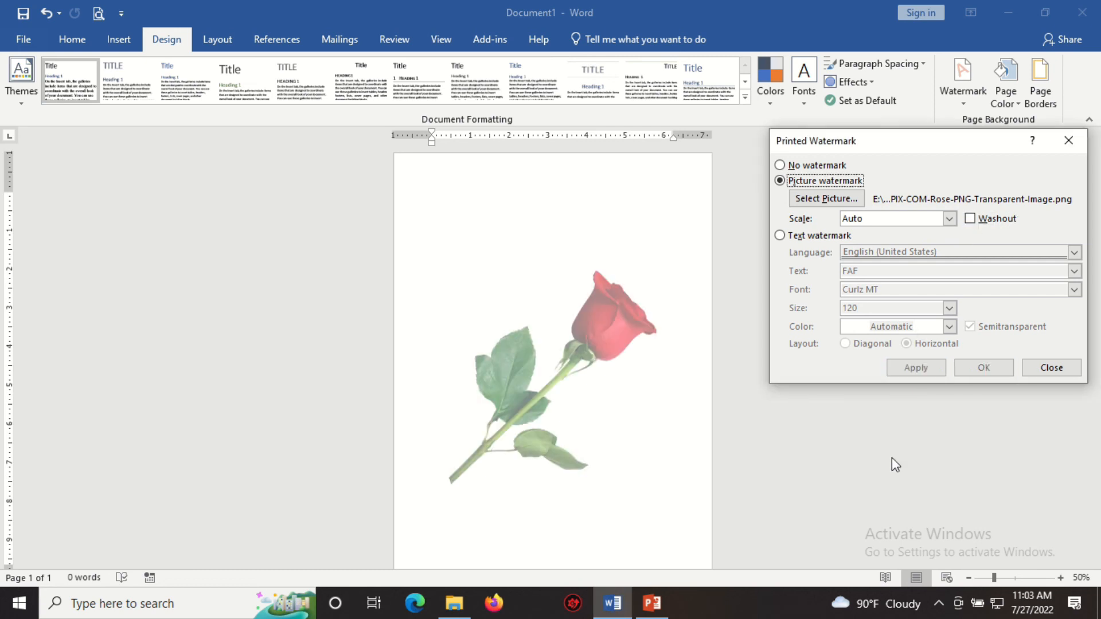
Turn Washout back on for the picture watermark and apply it
click(970, 218)
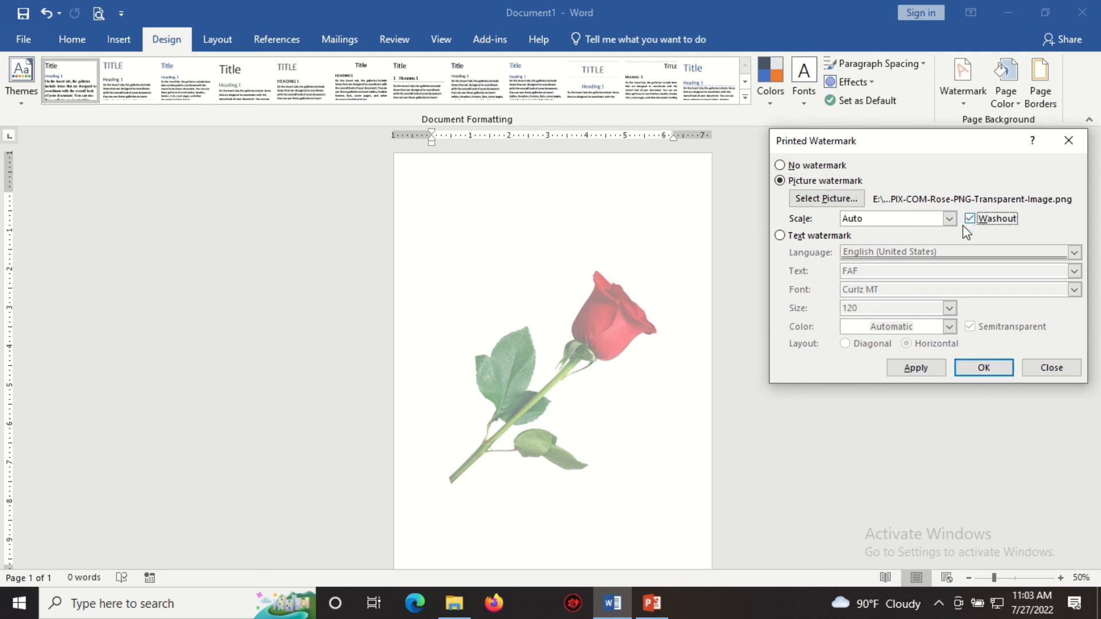
click(916, 369)
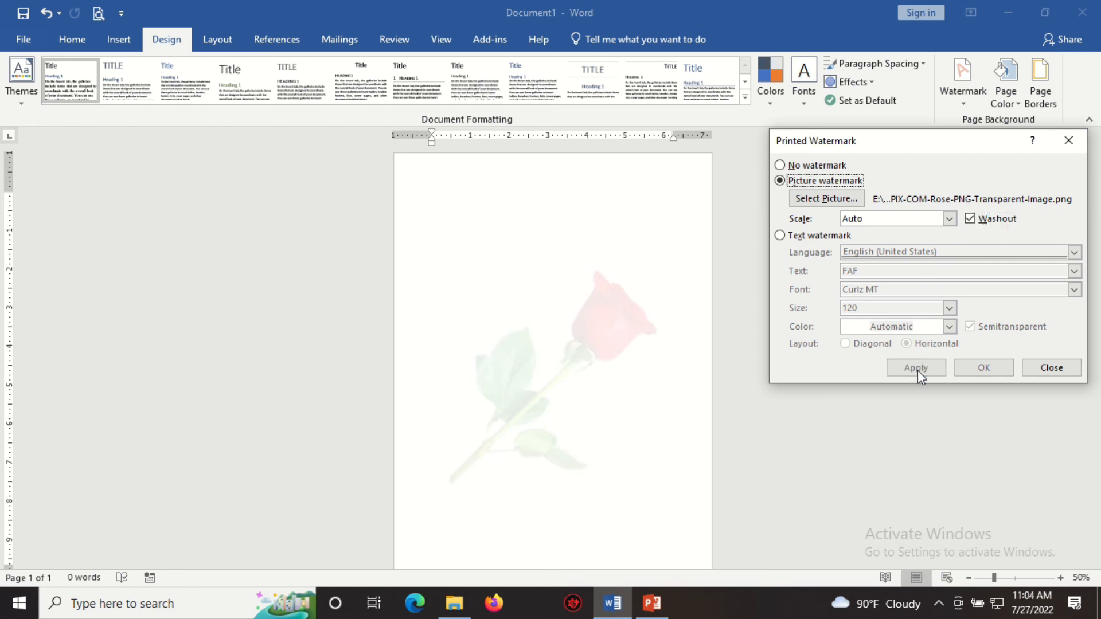
Set the document to no watermark, apply it and close the dialog
click(823, 166)
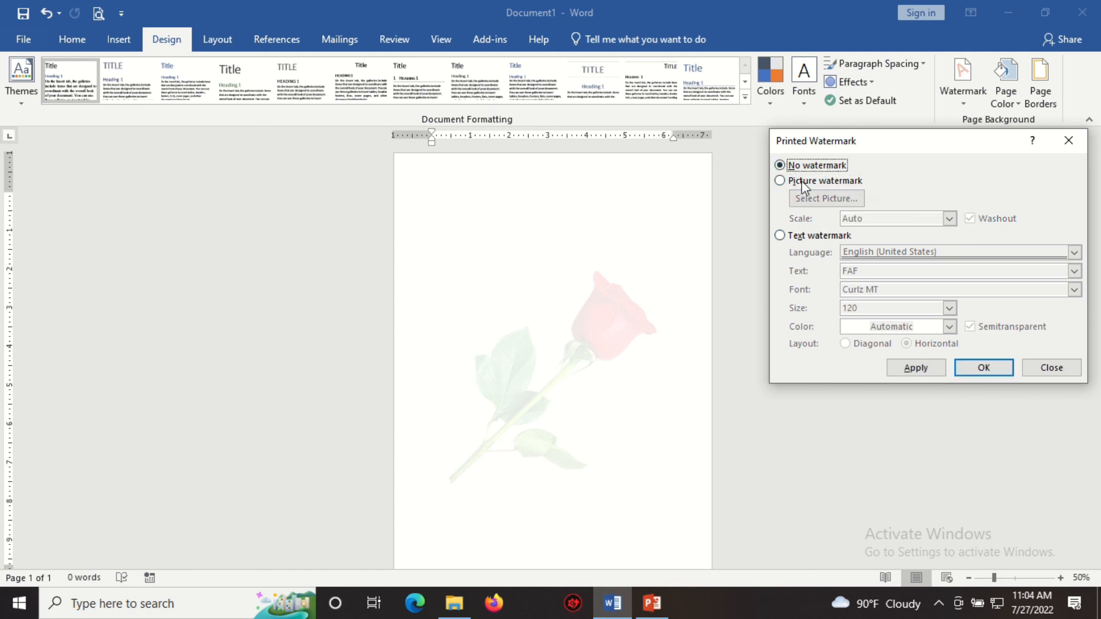
click(916, 368)
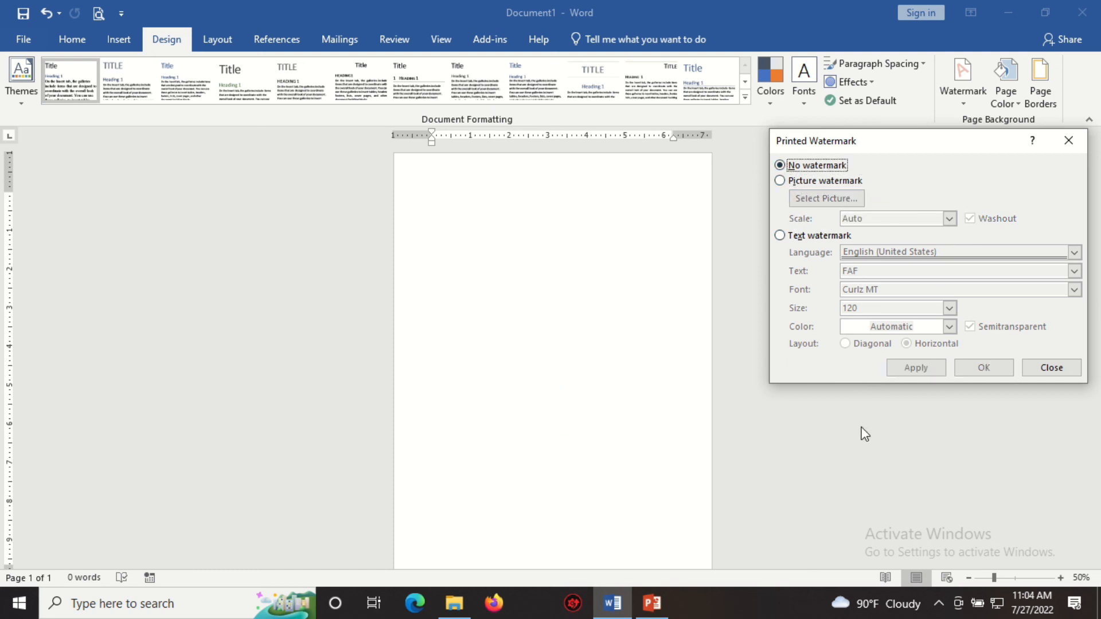
click(1045, 368)
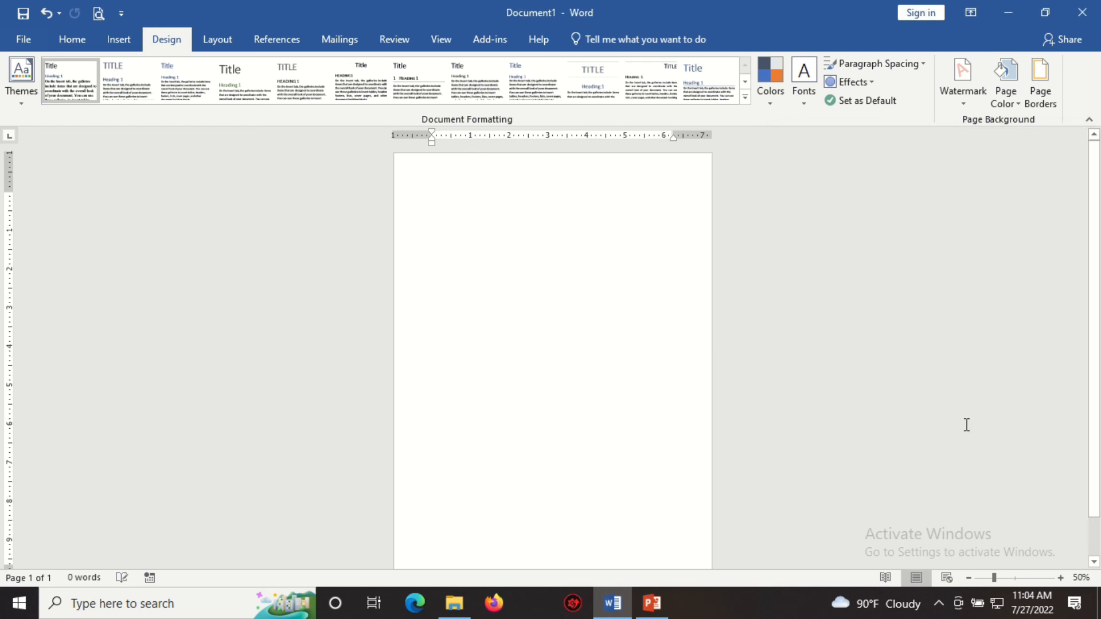